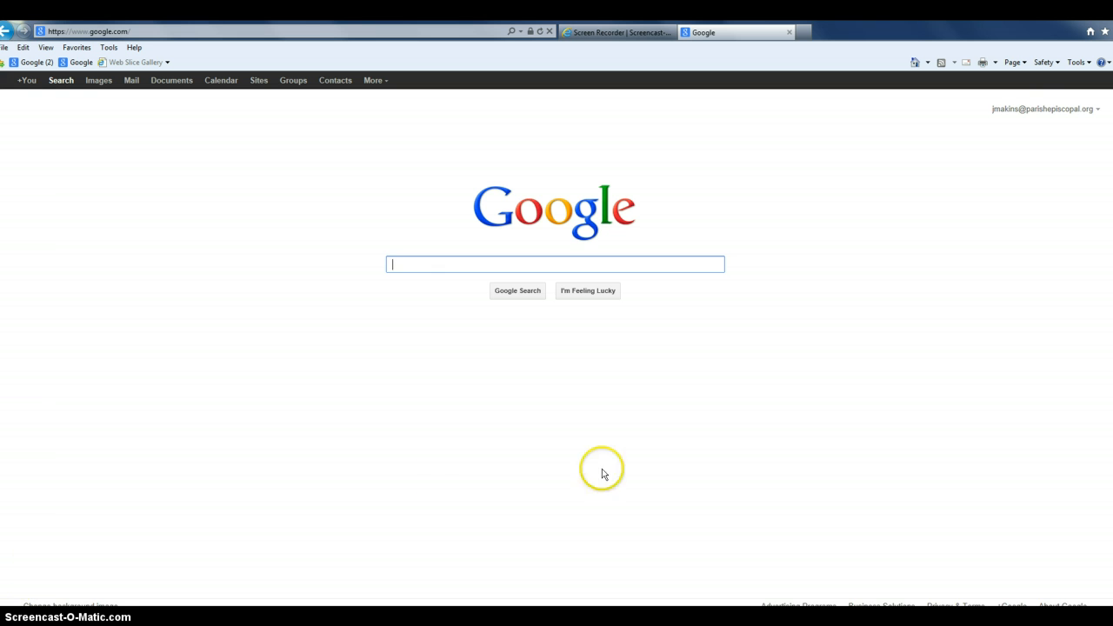
# Sign out of the current Google account from the account menu
pyautogui.click(1091, 111)
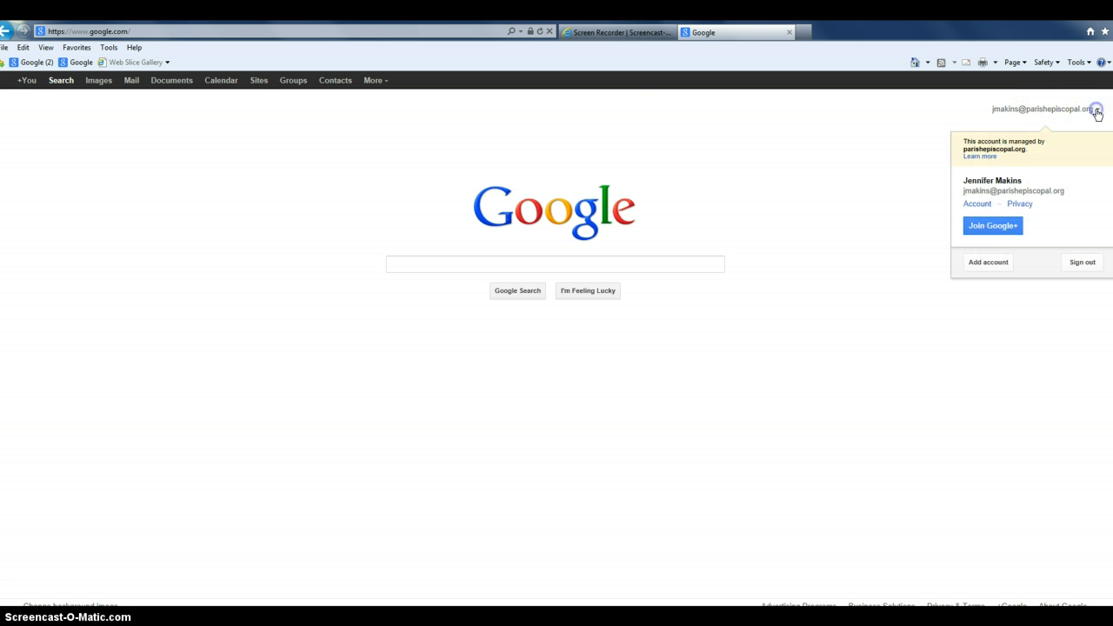
pyautogui.click(1083, 263)
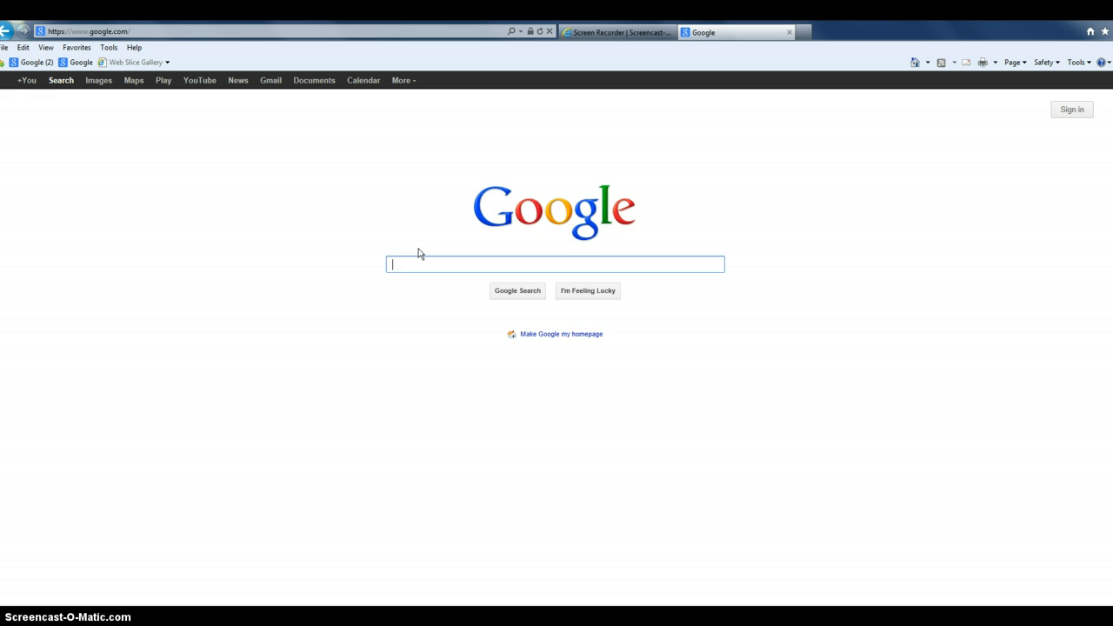
# Search Google for 'makins stem' and open the Makins' STEM Site result
pyautogui.write('makin')
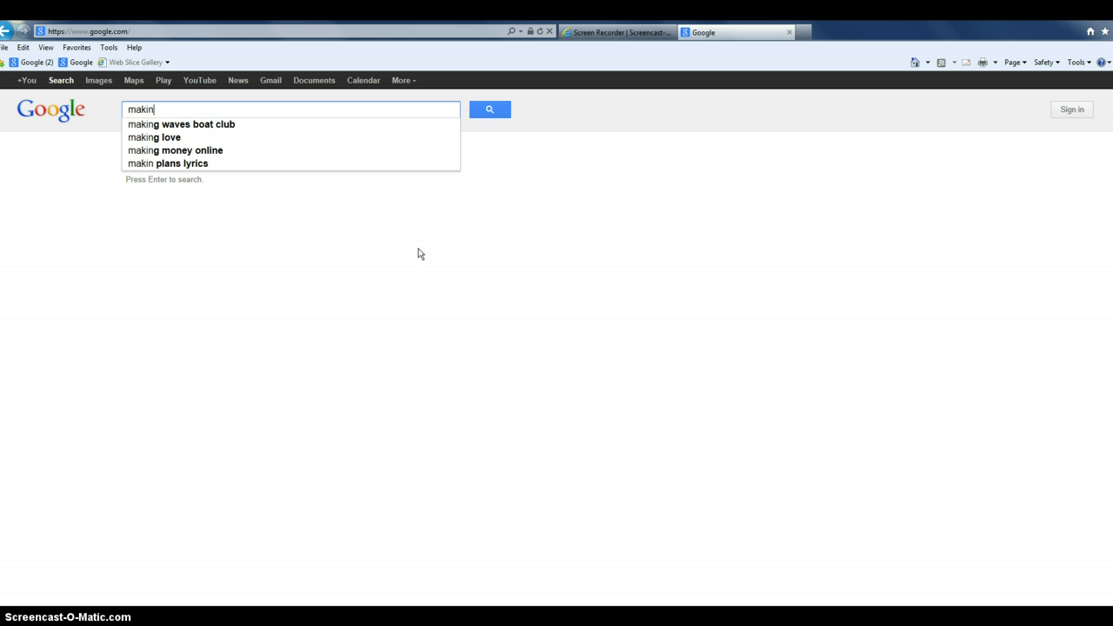
pyautogui.write('s stem')
pyautogui.press('Return')
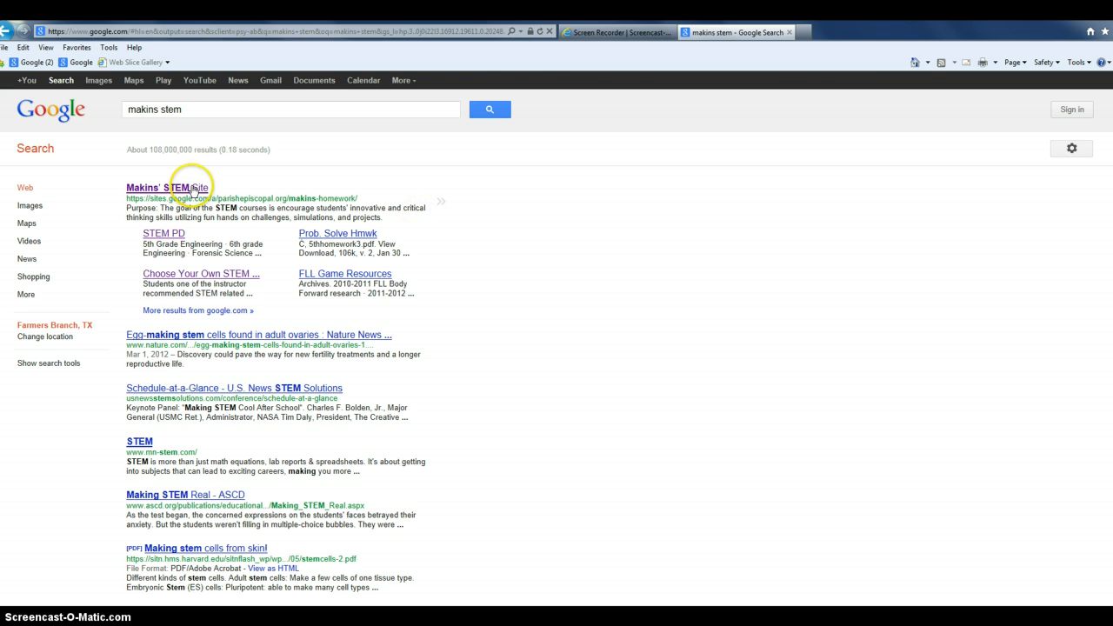
pyautogui.click(193, 188)
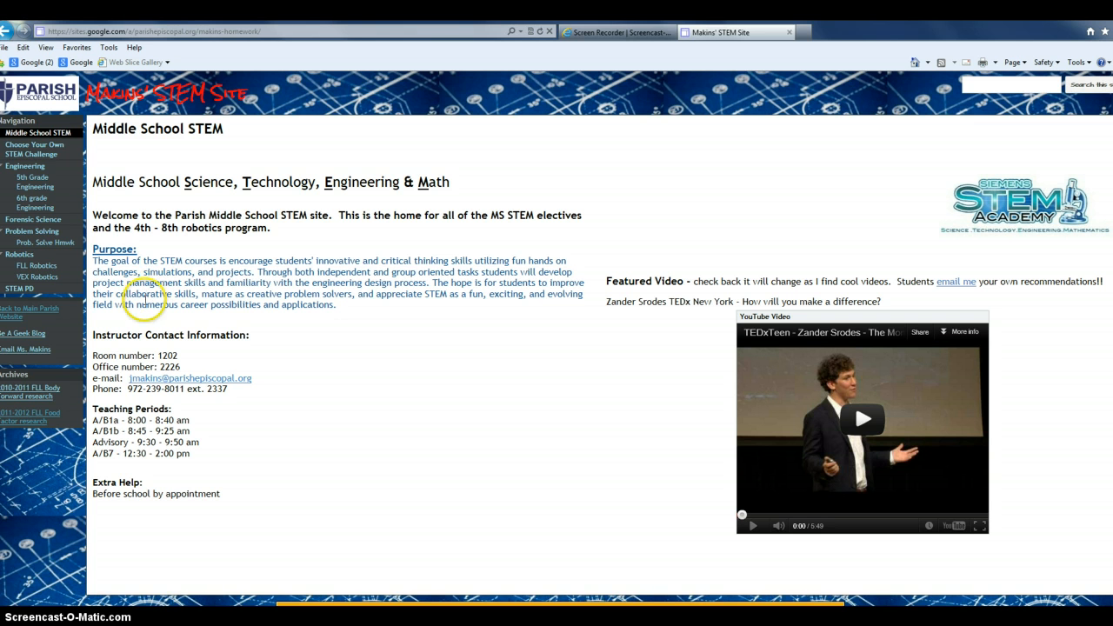
# Go from FLL Robotics to the Team Digital Lab Notebooks site and scroll its notebook list
pyautogui.click(43, 271)
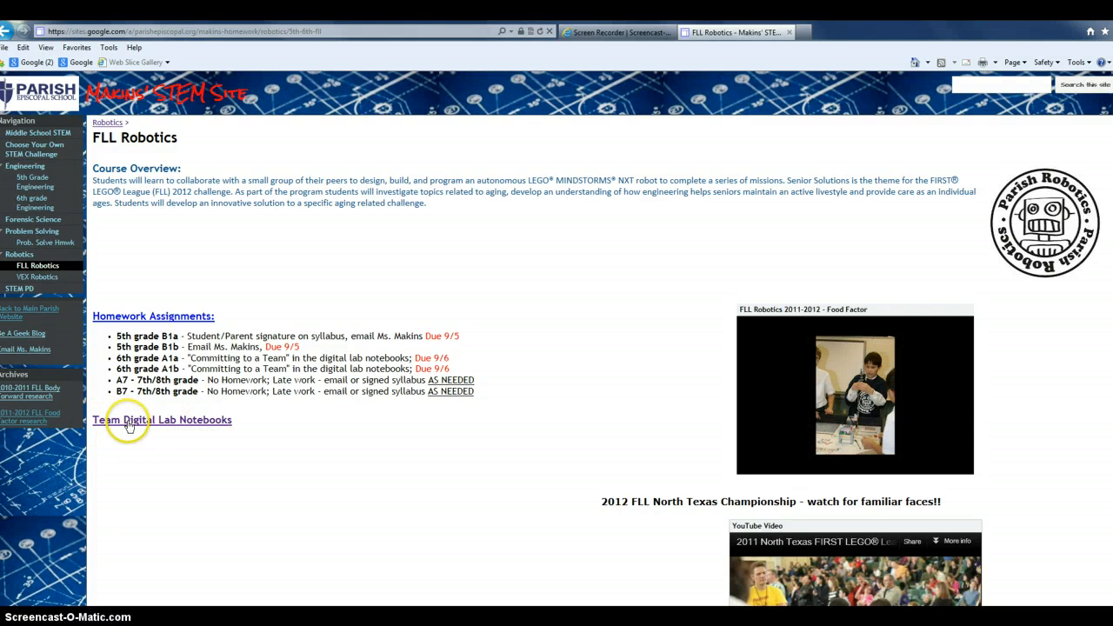
pyautogui.click(127, 424)
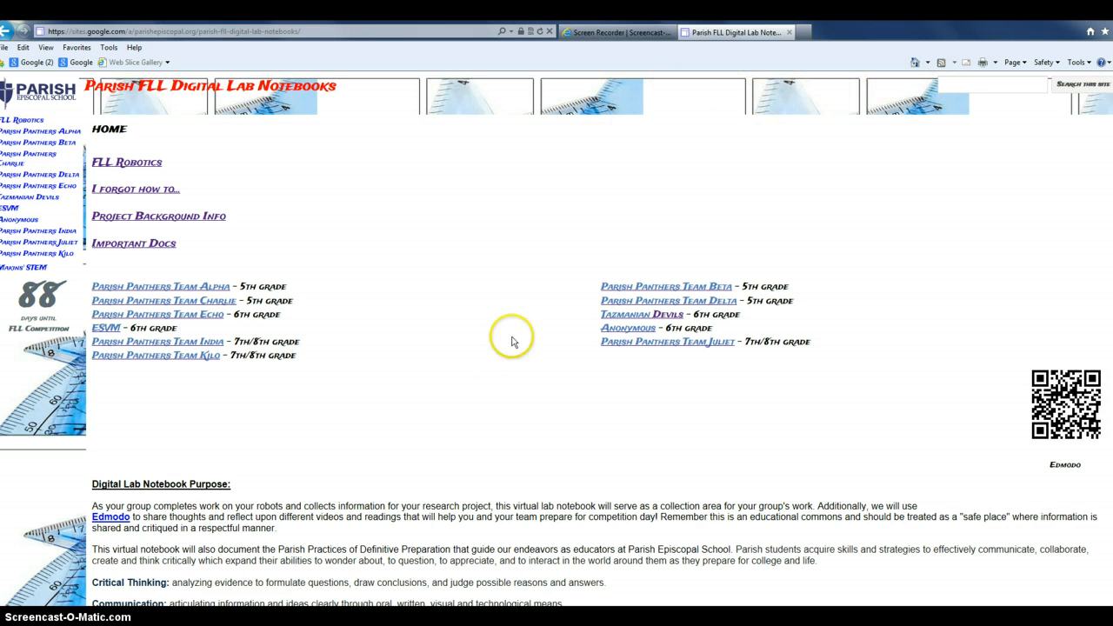
pyautogui.scroll(-2, 427, 389)
pyautogui.scroll(-1, 427, 389)
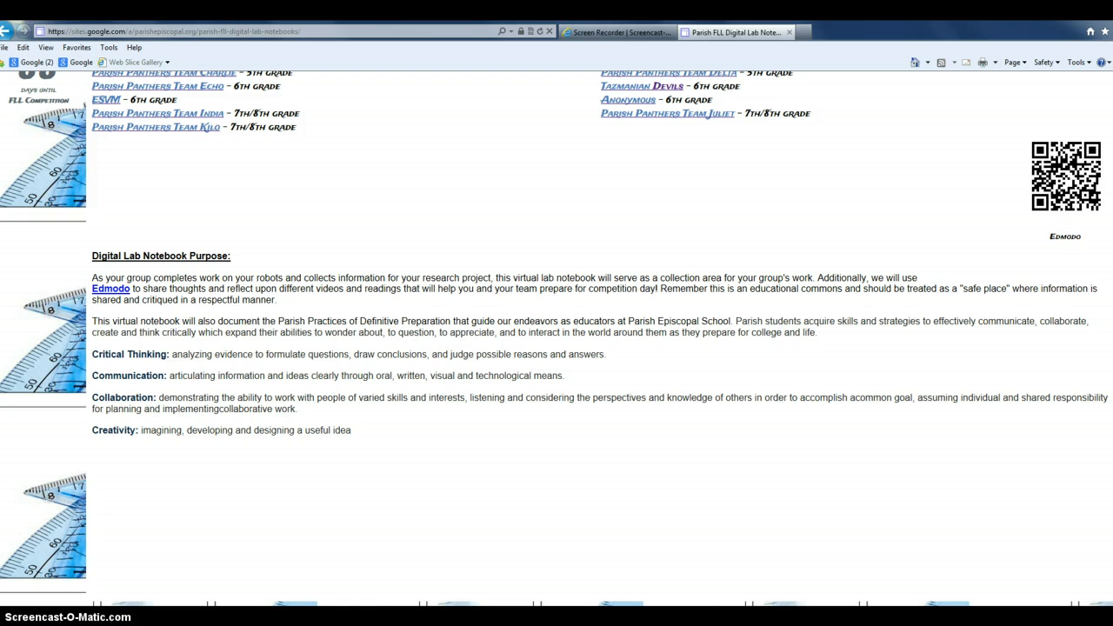
# Start signing in to the notebook site and enter a student's school e-mail address
pyautogui.click(432, 614)
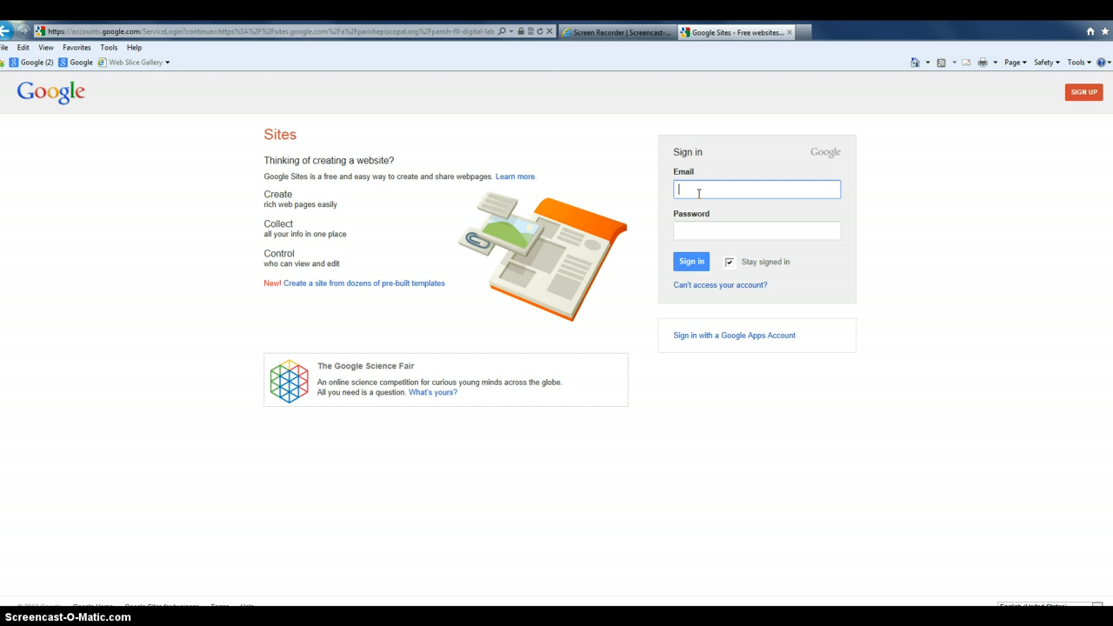
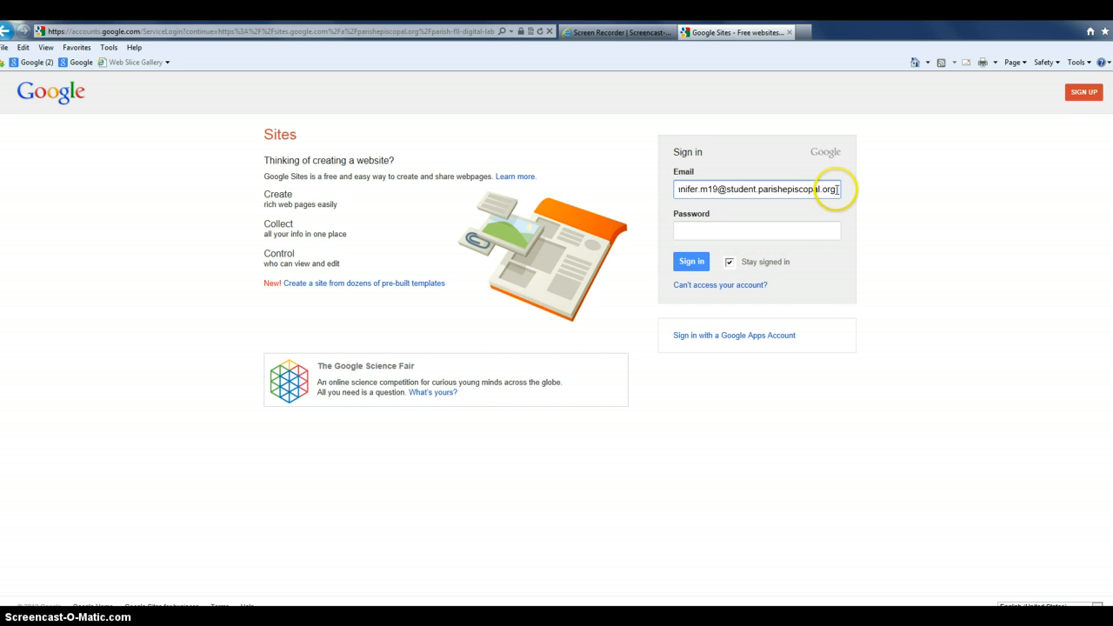
# Replace it with the teacher's e-mail, fix the slash typo, enter the password and sign in
pyautogui.moveTo(828, 189); pyautogui.dragTo(670, 196)
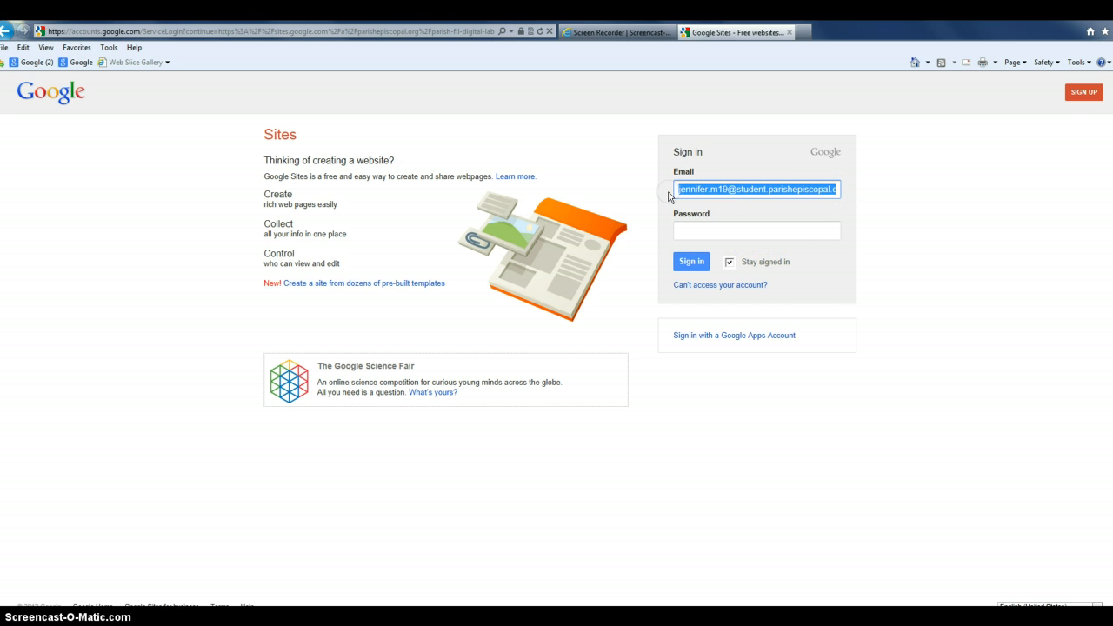
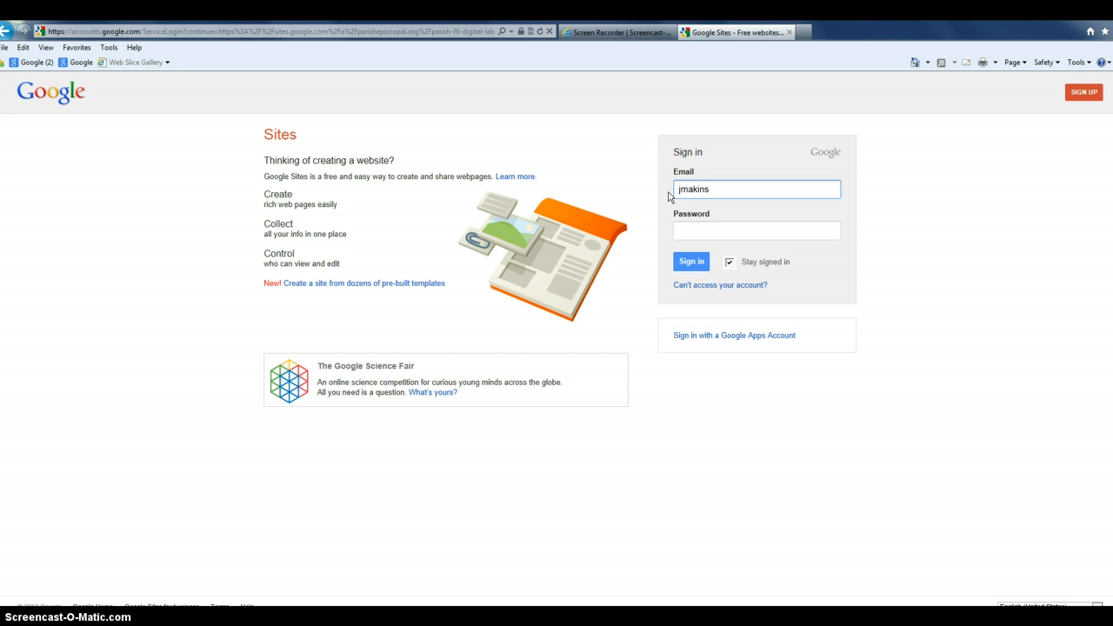
pyautogui.press('Tab')
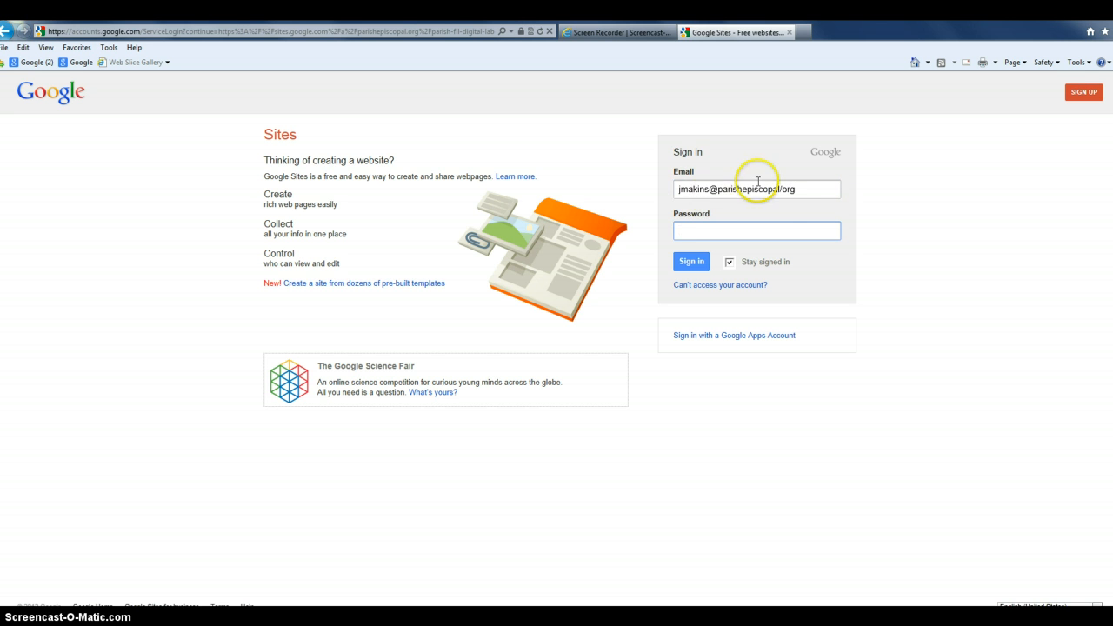
pyautogui.click(782, 188)
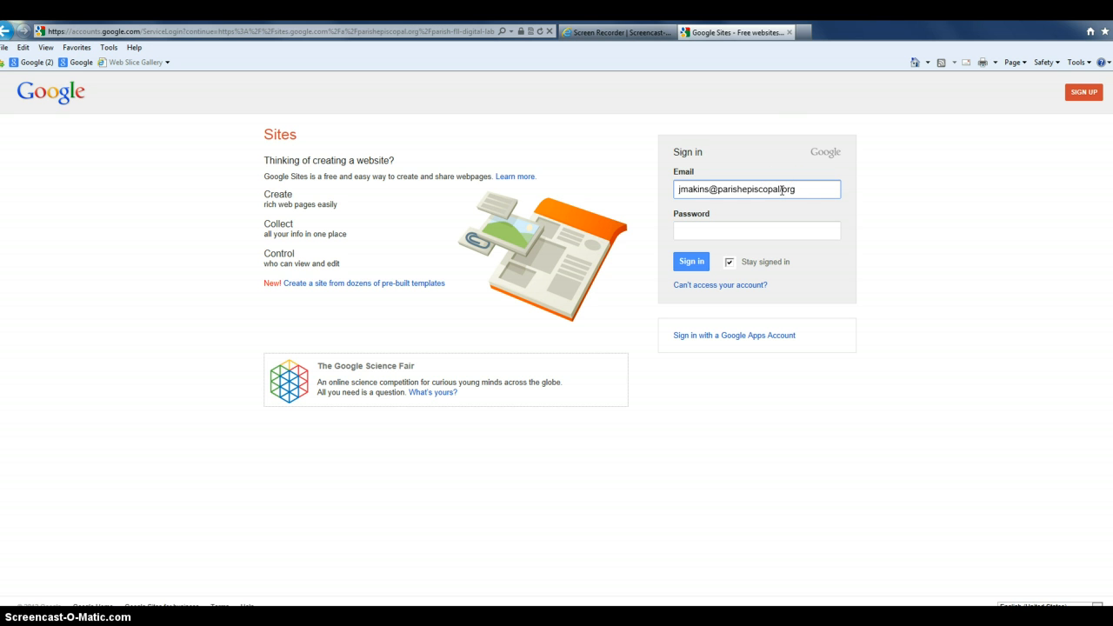
pyautogui.press('BackSpace')
pyautogui.write('.')
pyautogui.click(738, 225)
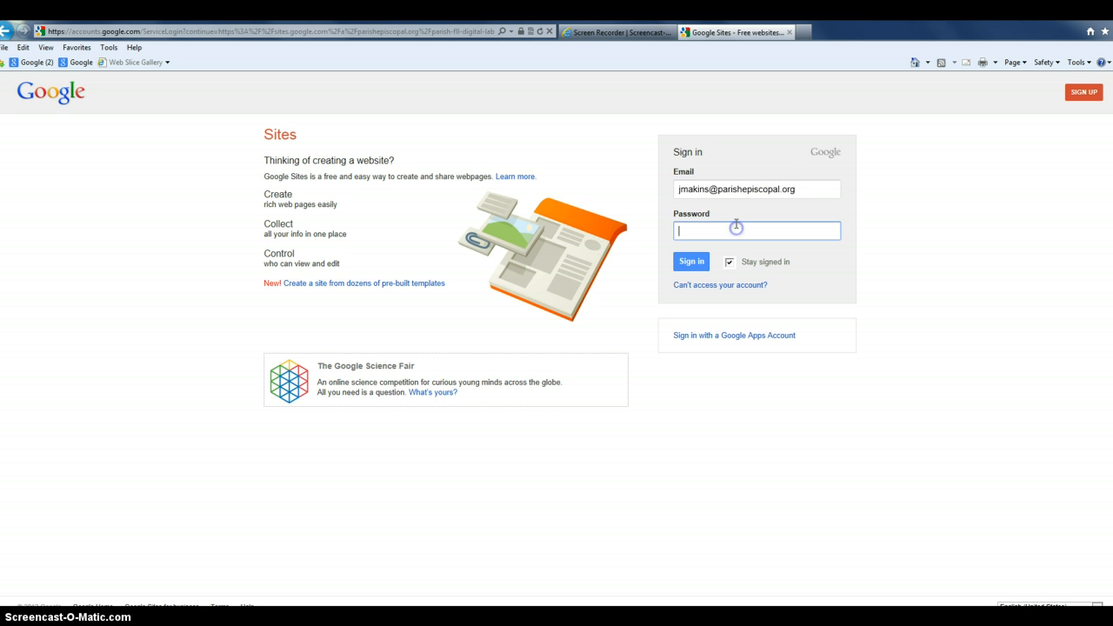
pyautogui.write('****')
pyautogui.write('****')
pyautogui.press('Return')
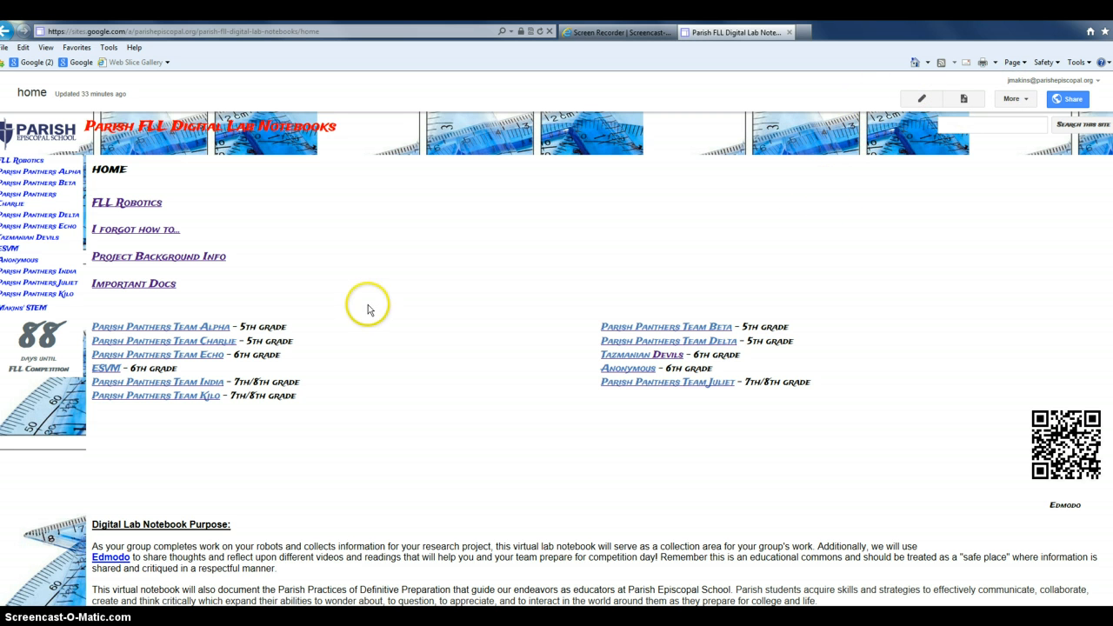
# Open Parish Panthers Team Alpha's Committing to a Team page and look through its questions
pyautogui.click(218, 330)
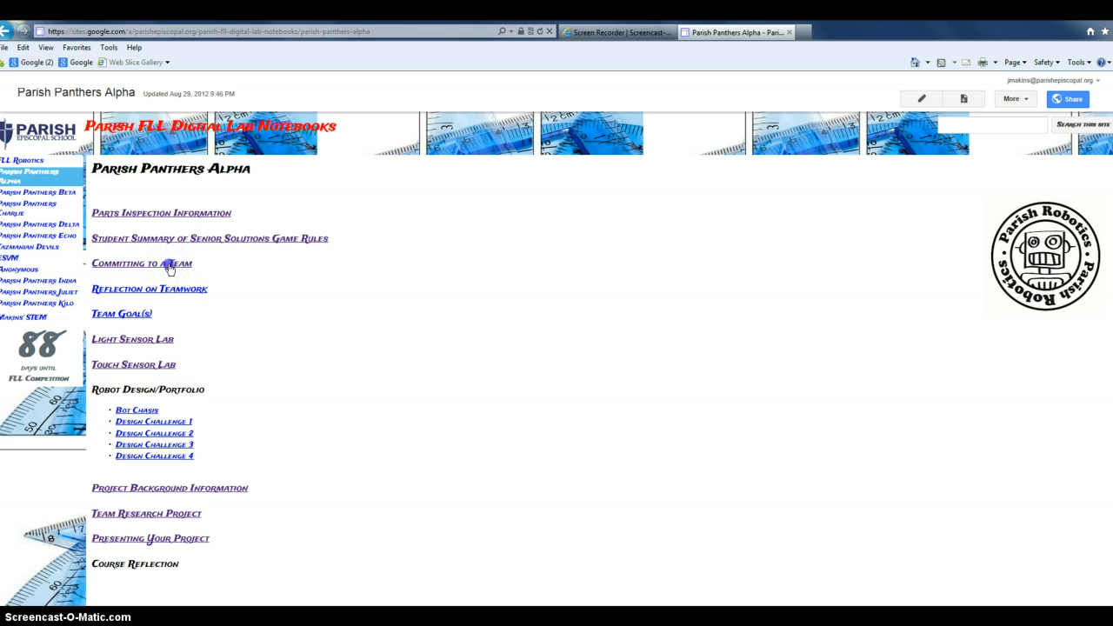
pyautogui.click(169, 268)
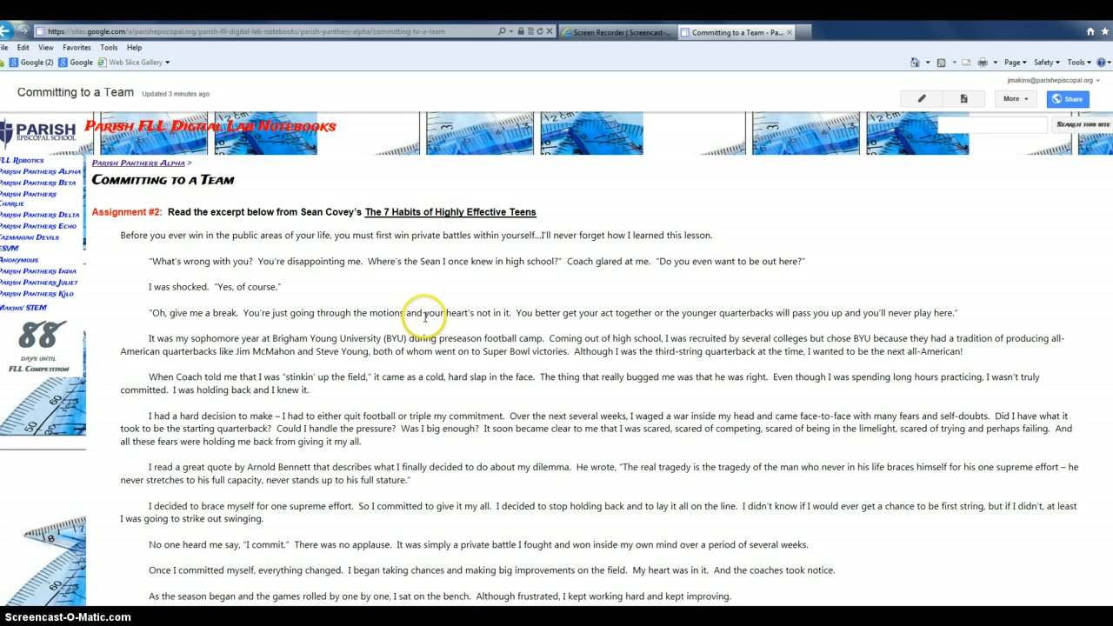
pyautogui.scroll(-5, 424, 318)
pyautogui.scroll(-1, 424, 327)
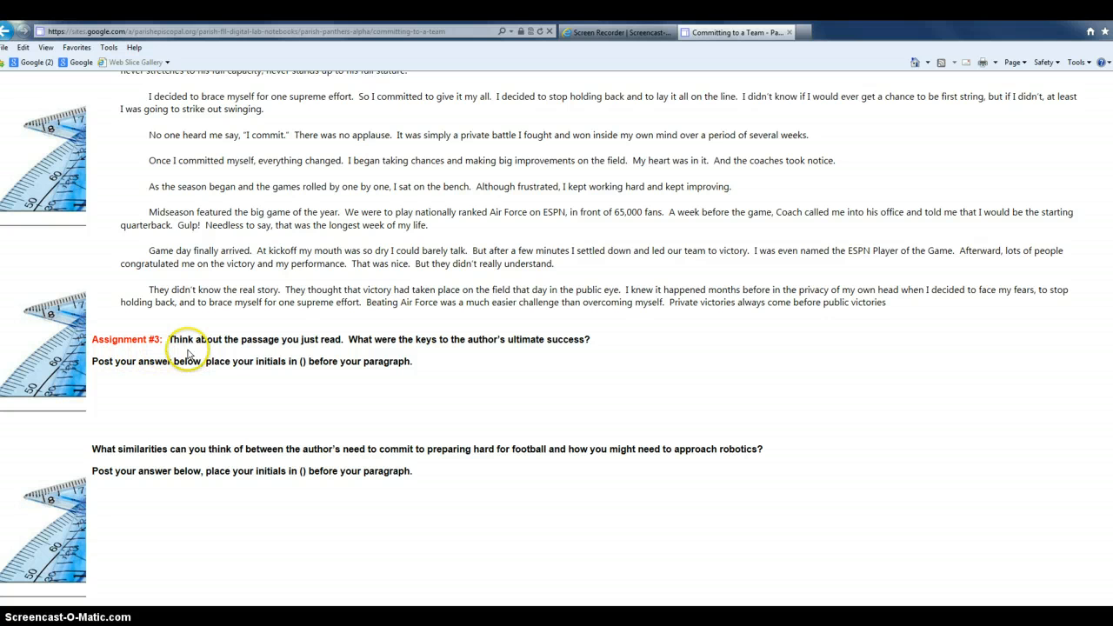
pyautogui.scroll(-3, 293, 397)
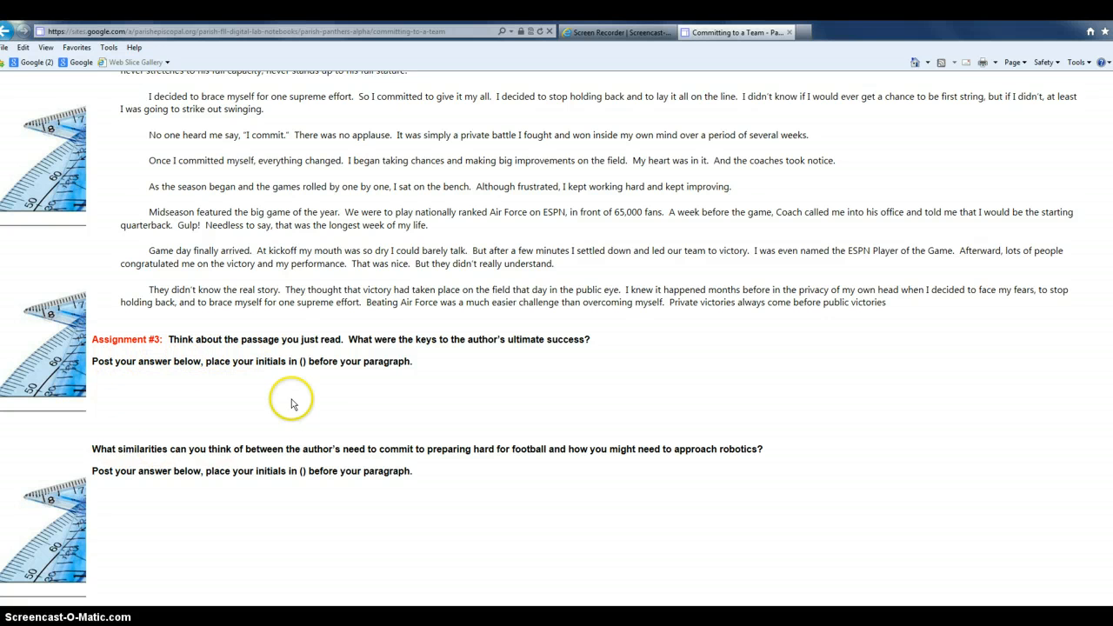
pyautogui.scroll(1, 296, 397)
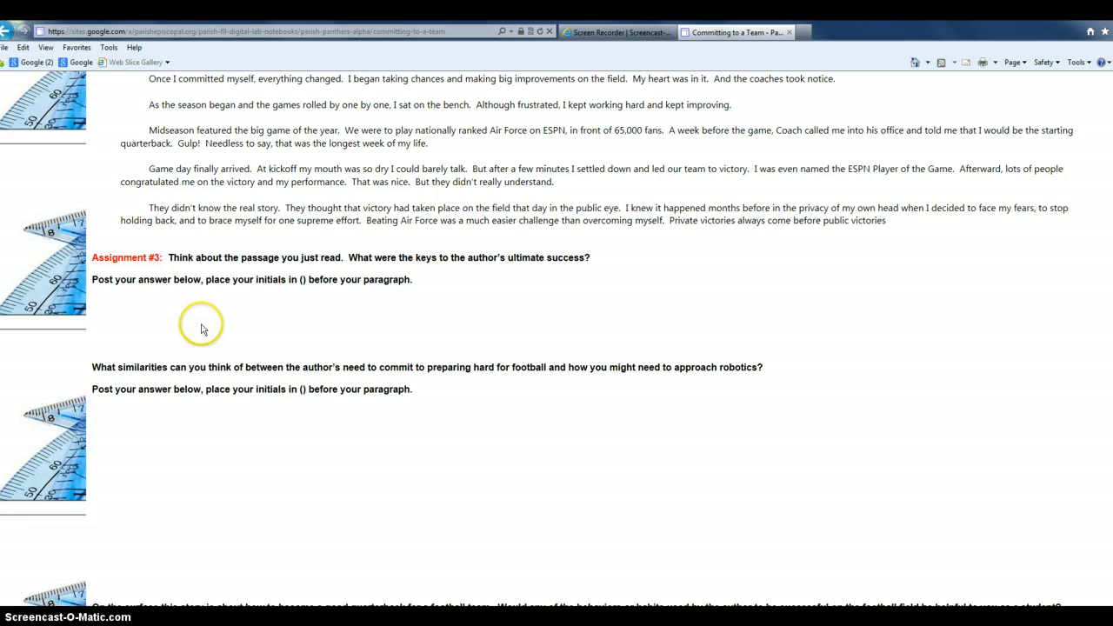
pyautogui.scroll(6, 535, 315)
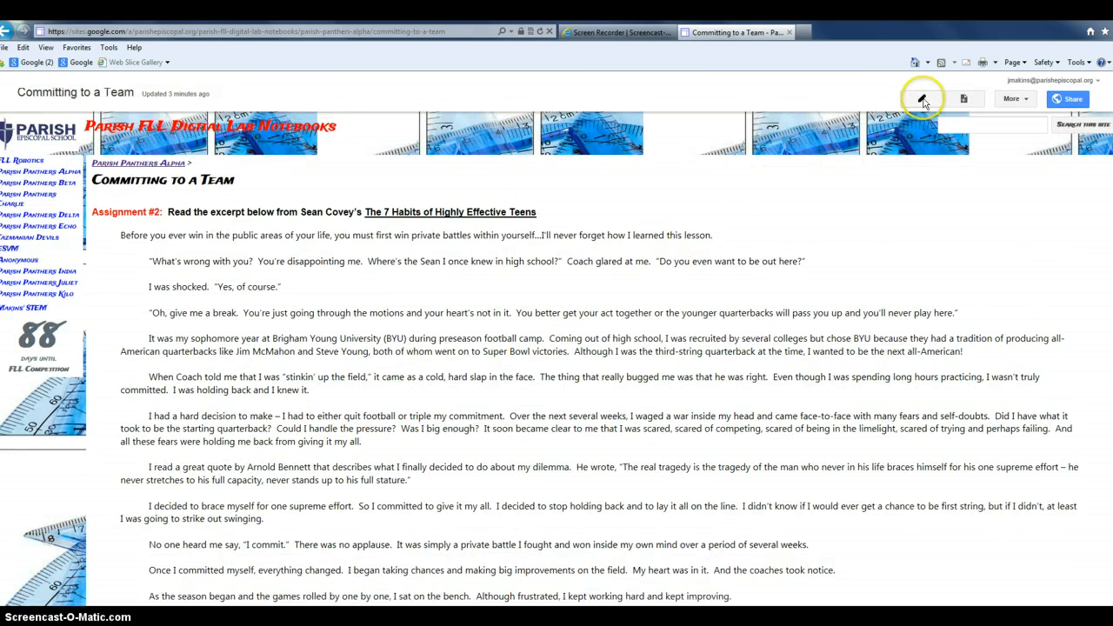
# Switch the page to edit mode and place the cursor on the empty line below Assignment #3
pyautogui.click(922, 98)
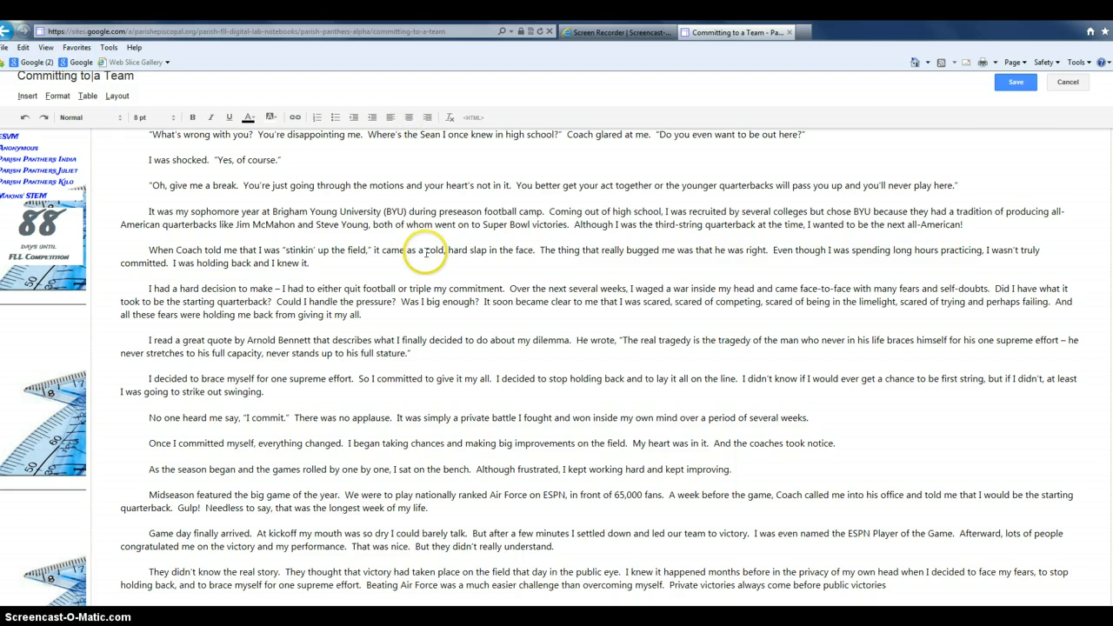
pyautogui.scroll(-6, 422, 248)
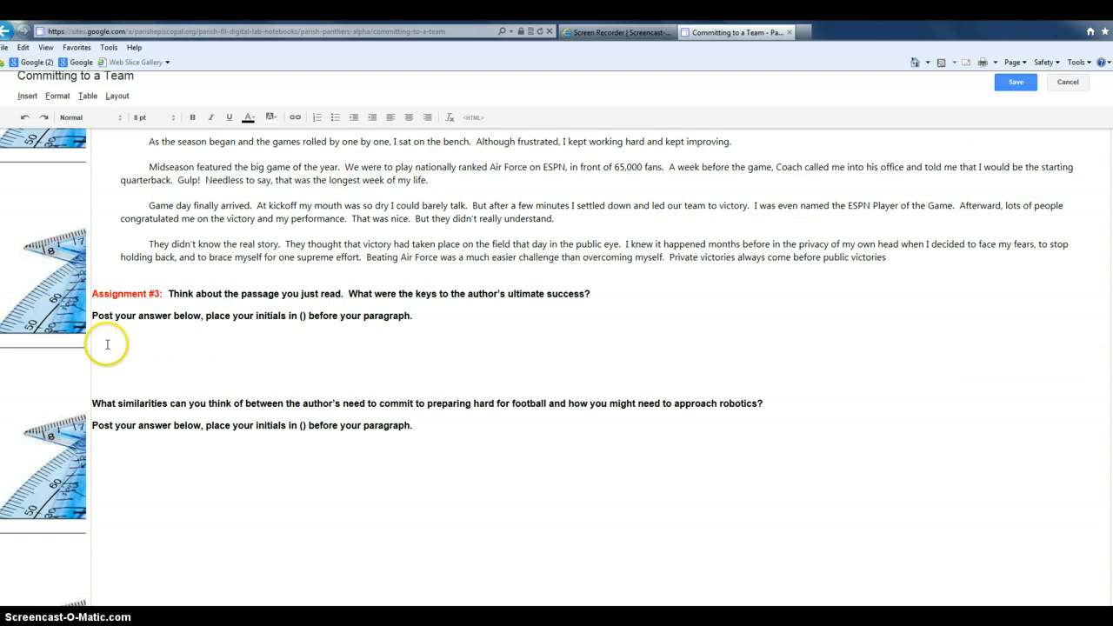
pyautogui.click(98, 347)
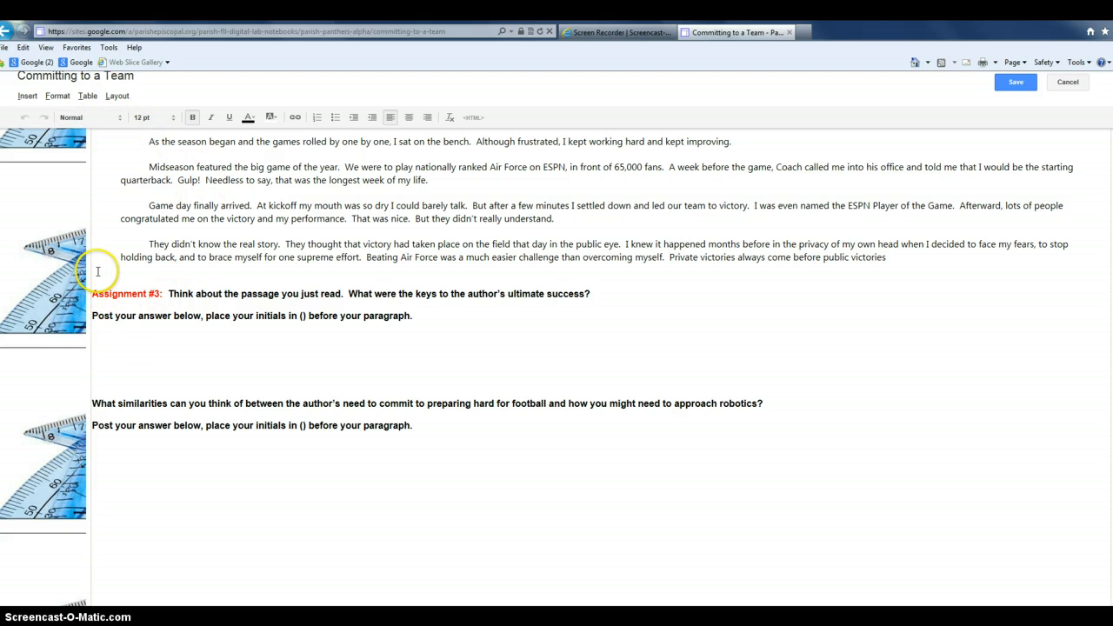
# Type the initials (JM) under Assignment #3, removing the leading space before them
pyautogui.write('JM)')
pyautogui.press('Return')
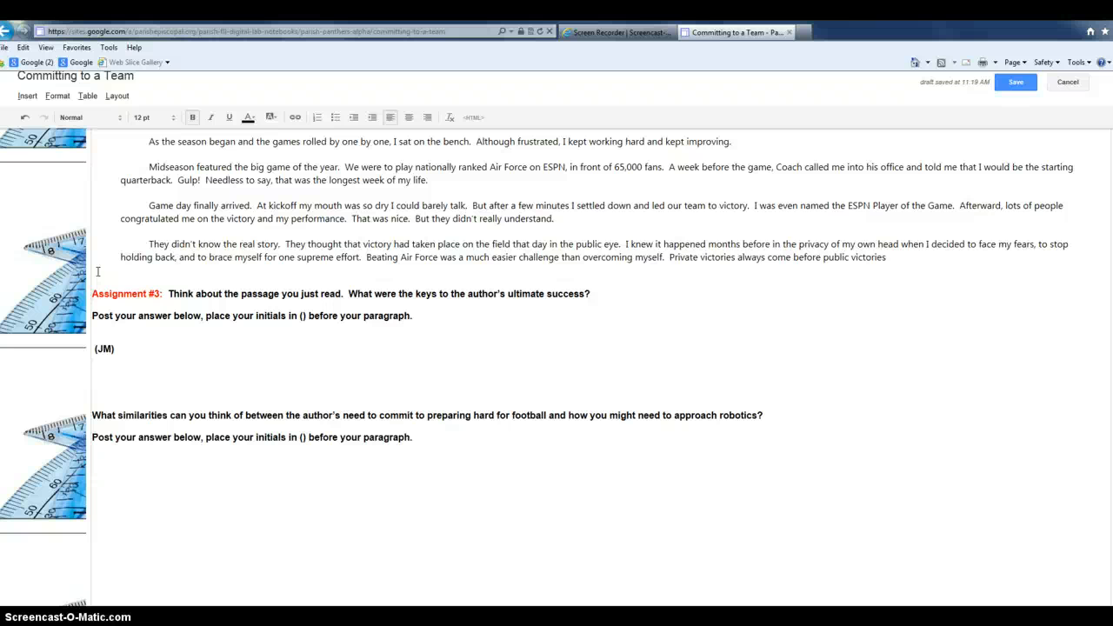
pyautogui.press('Up')
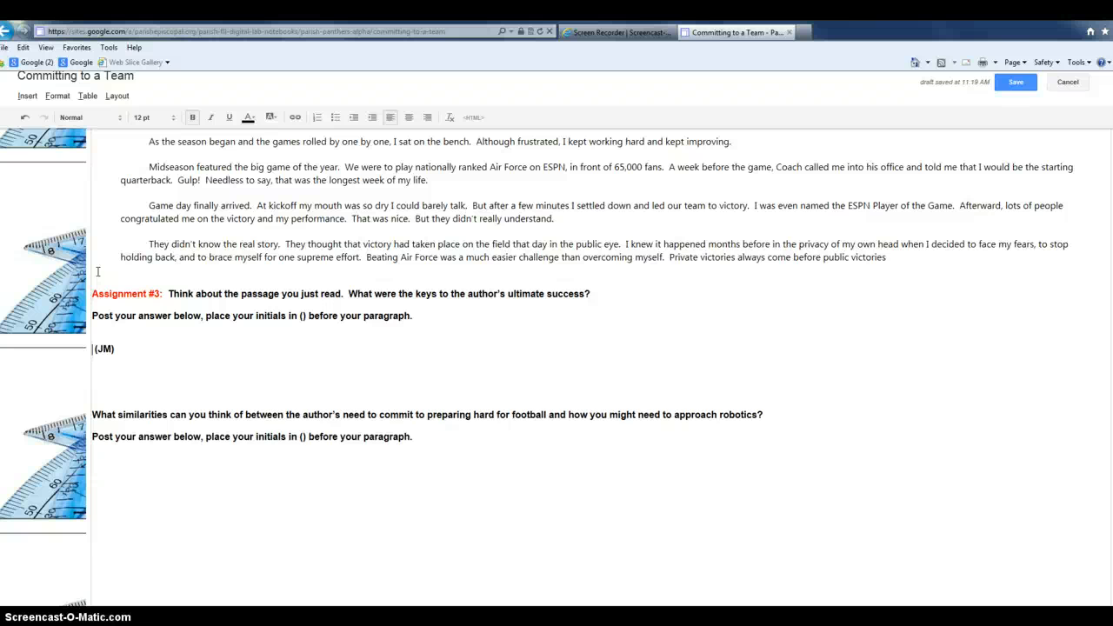
pyautogui.press('BackSpace')
pyautogui.press('Return')
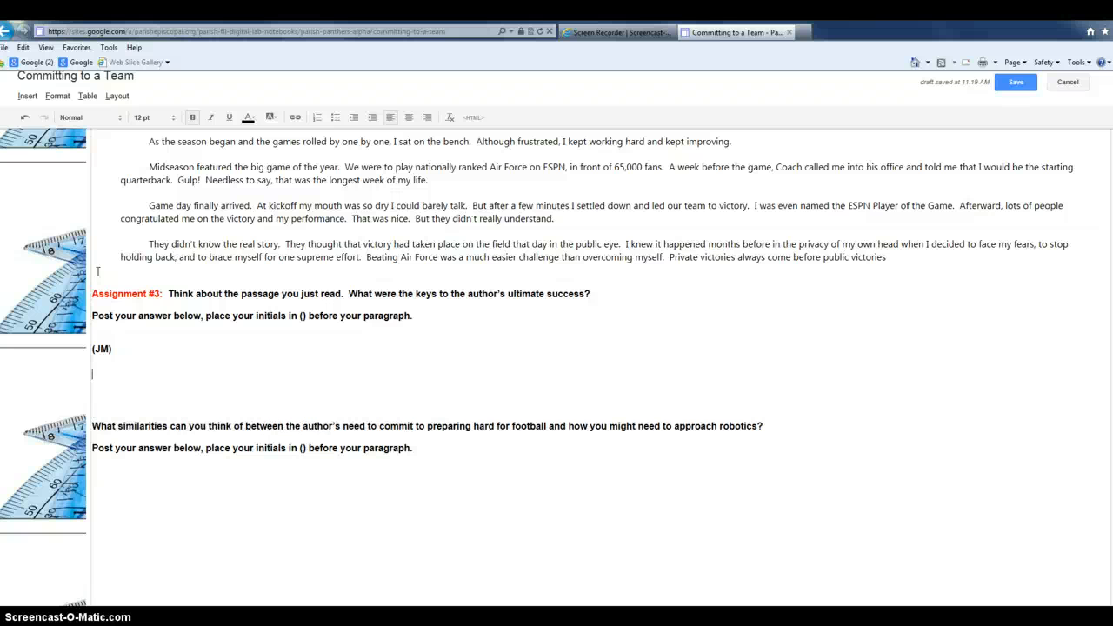
# On the next line, type 'I believe the keys to the author's success were the characteristics of'
pyautogui.write('(')
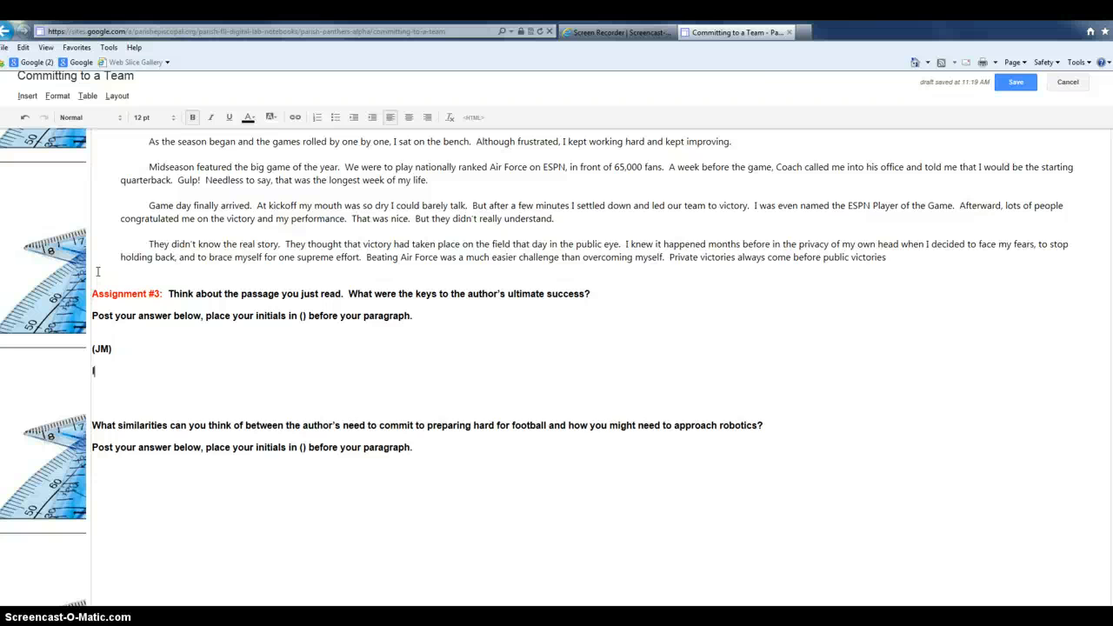
pyautogui.write(' believe the kd')
pyautogui.press('BackSpace')
pyautogui.write("eys to the author's su")
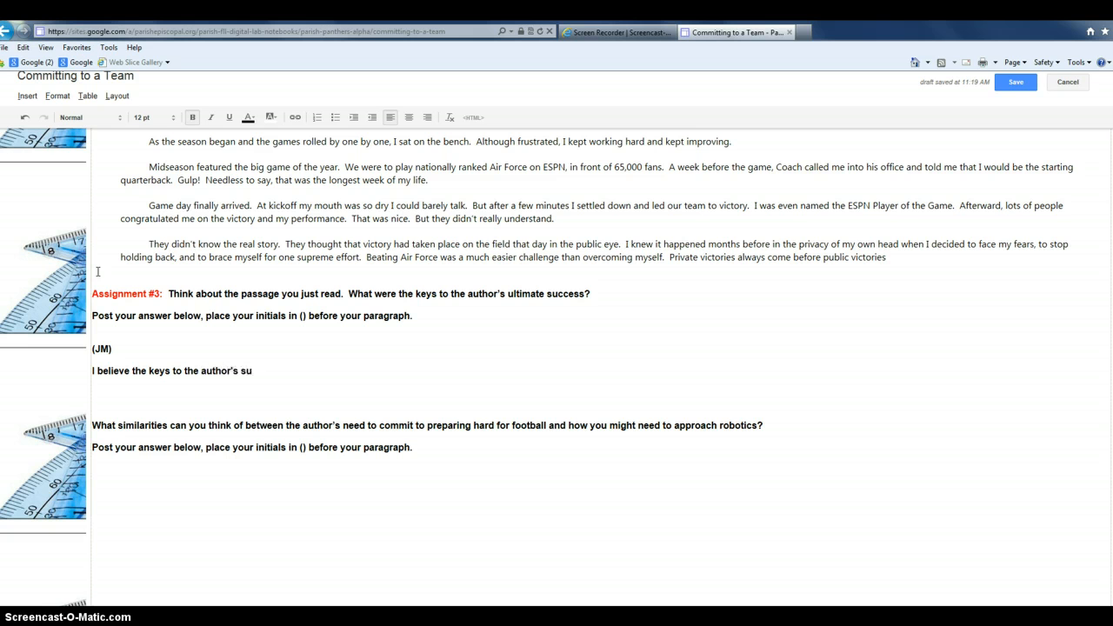
pyautogui.write('ccess were the charat')
pyautogui.press('BackSpace')
pyautogui.write('terist')
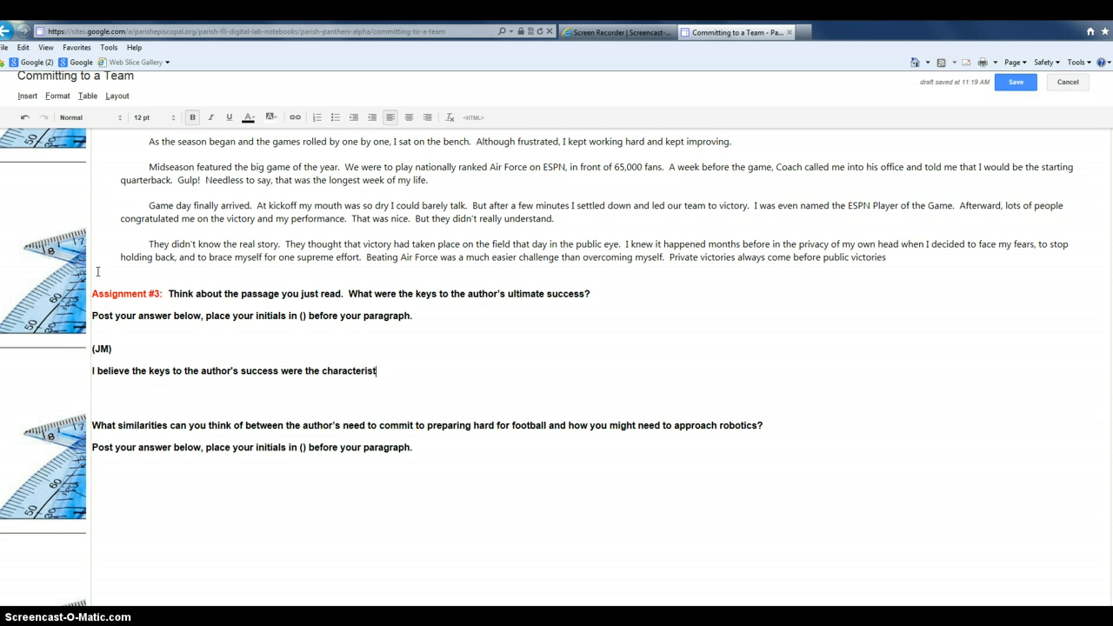
pyautogui.write('ics of .')
# Save the page and scroll through to check the (JM) answer under Assignment #3
pyautogui.click(1014, 80)
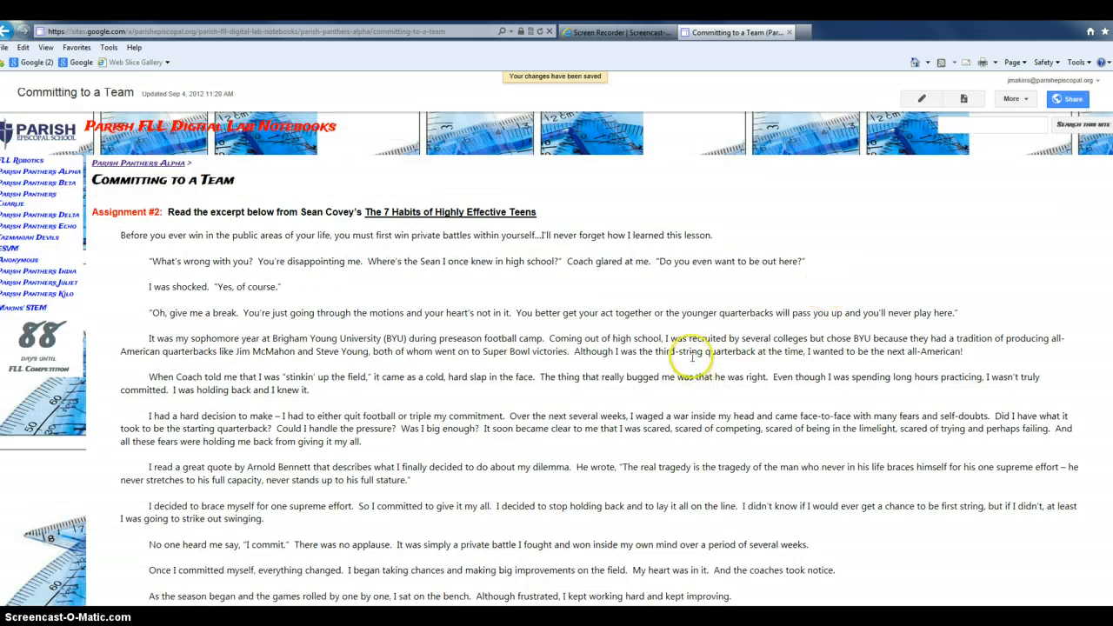
pyautogui.scroll(-8, 646, 375)
pyautogui.scroll(3, 646, 375)
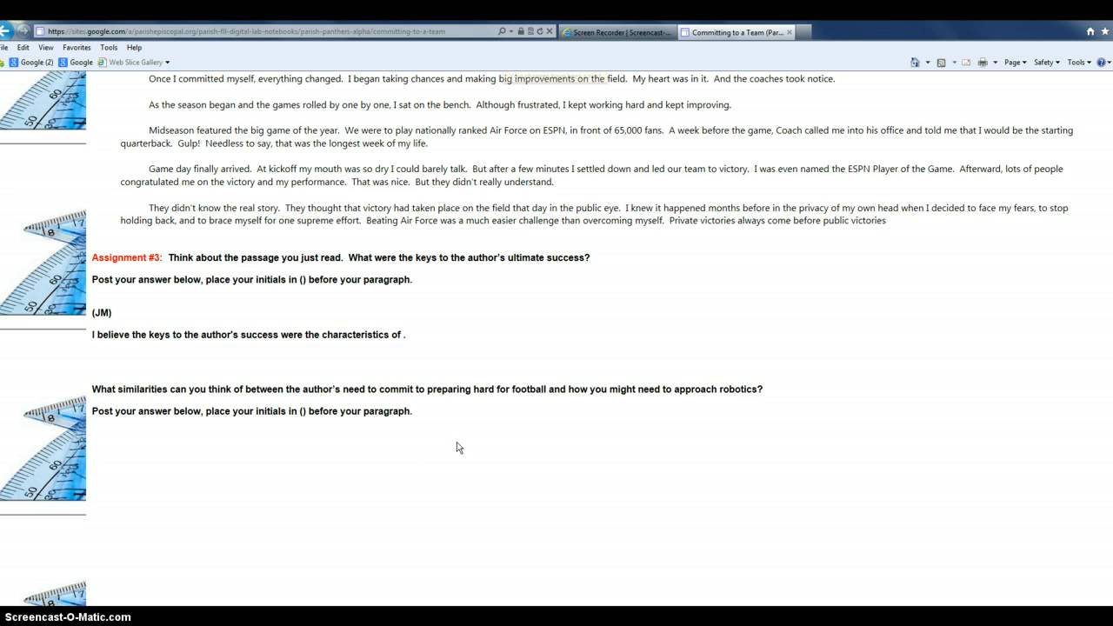
pyautogui.click(453, 441)
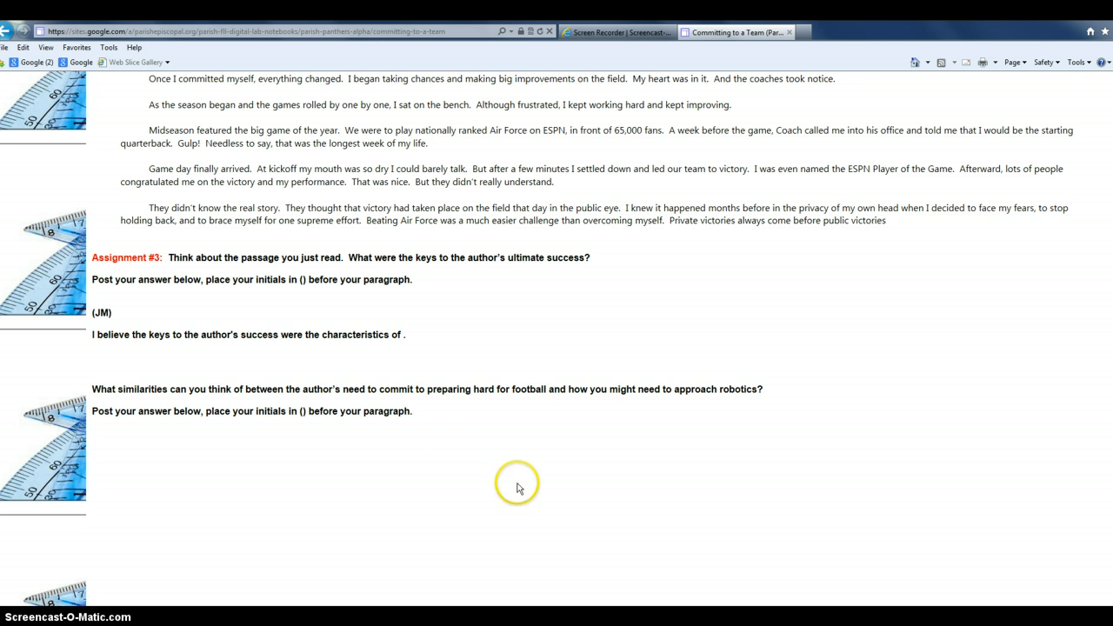
pyautogui.scroll(5, 518, 492)
pyautogui.scroll(2, 518, 491)
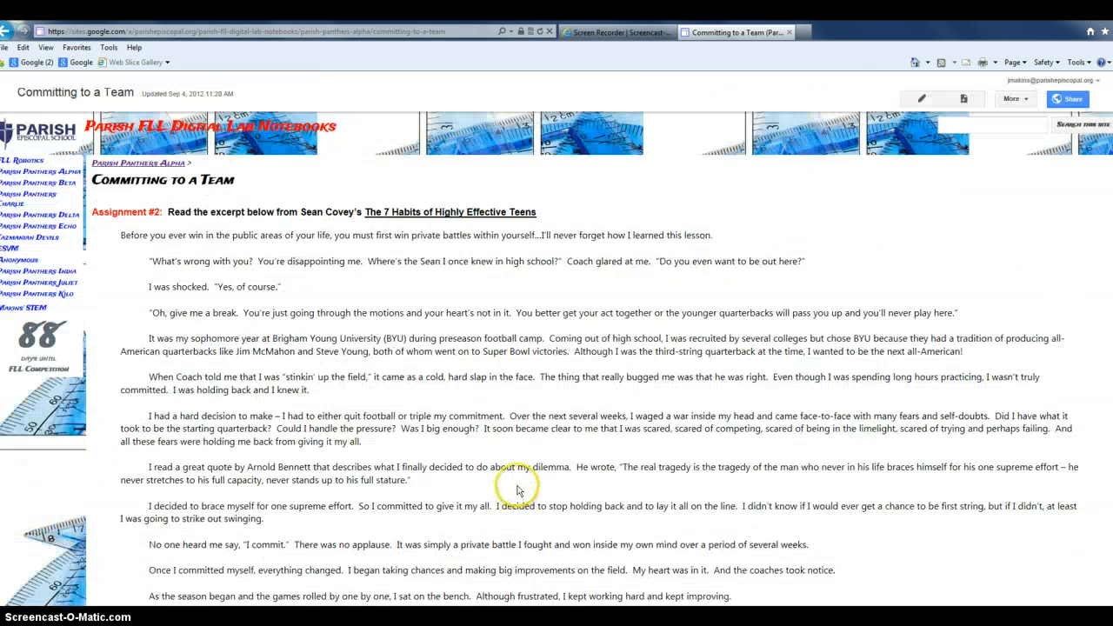
# Re-edit and add (JM) plus 'Similarities I see between preparing for football and robotics are' below question two
pyautogui.click(915, 101)
pyautogui.scroll(-5, 634, 401)
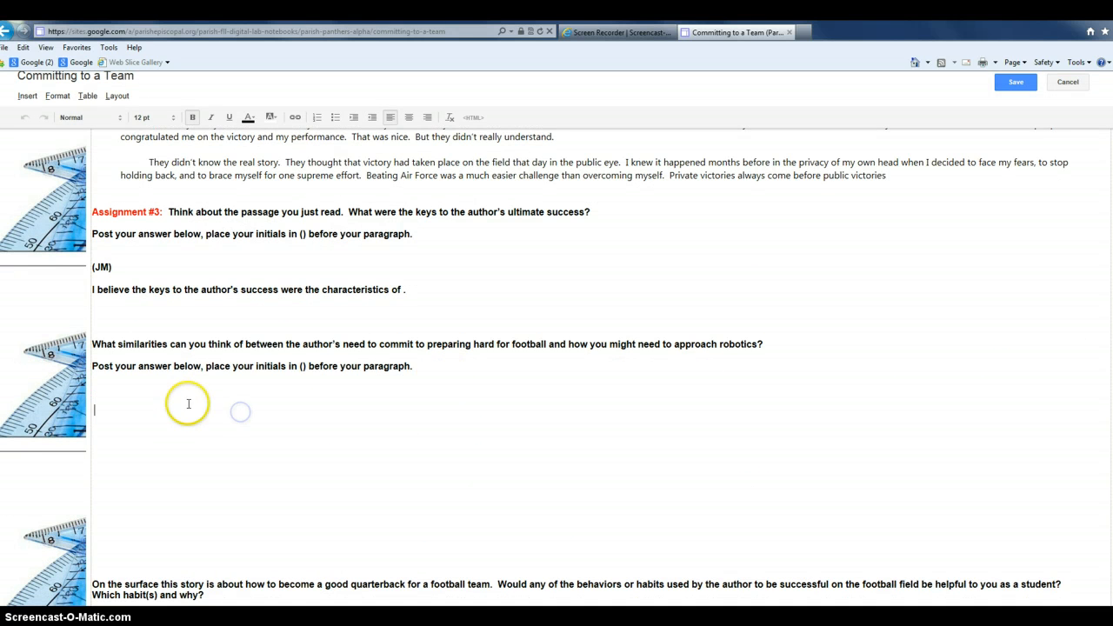
pyautogui.write('(JMA')
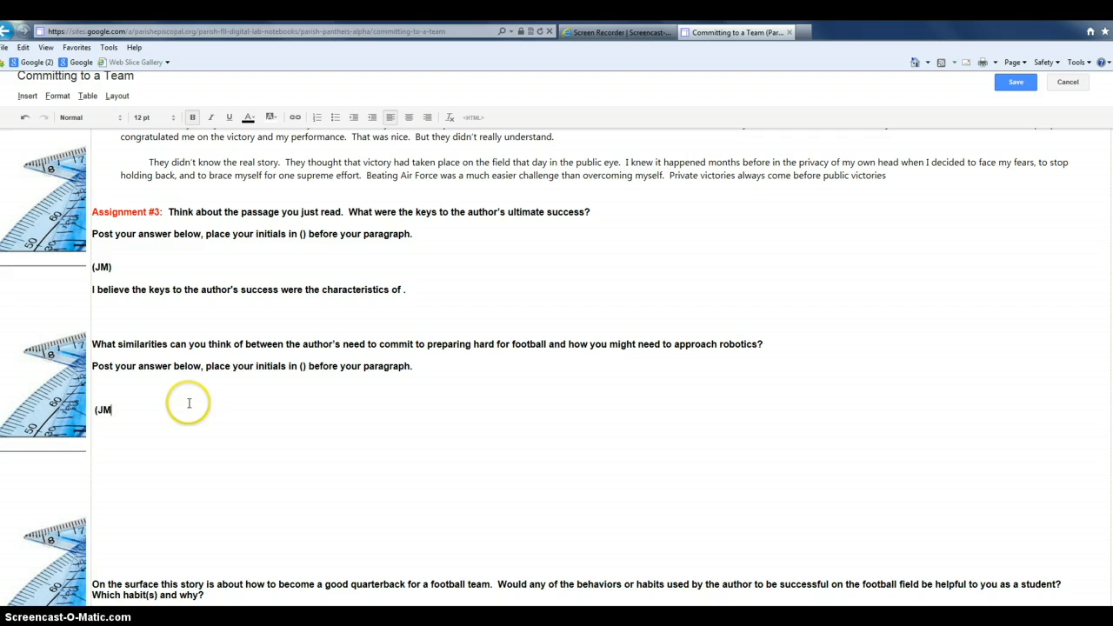
pyautogui.press('Return')
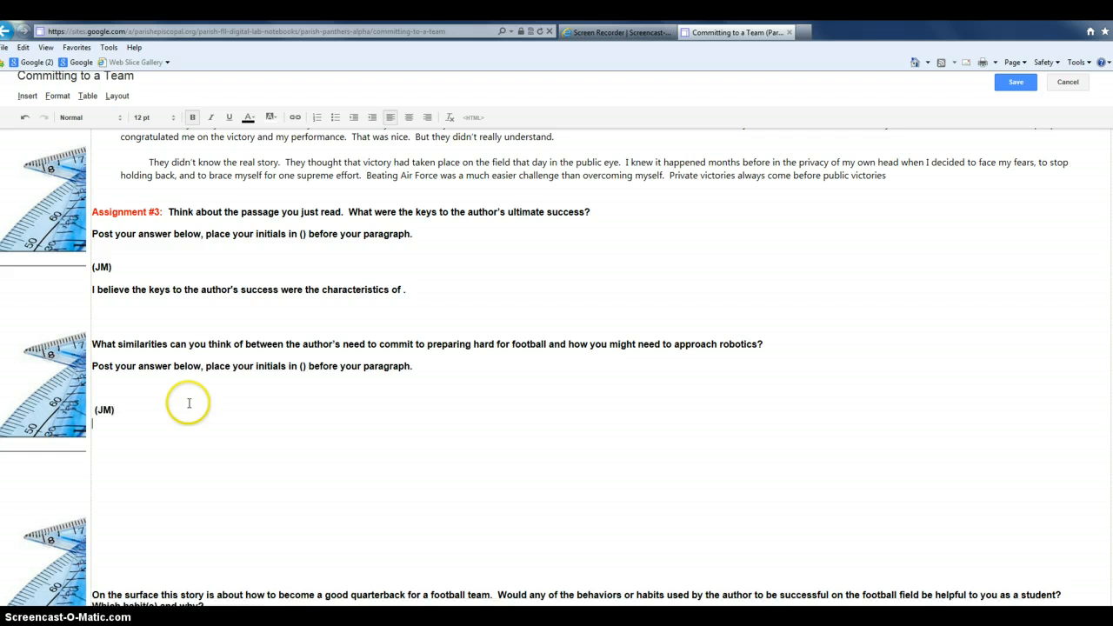
pyautogui.press('BackSpace')
pyautogui.write('Simil')
pyautogui.write('arities ')
pyautogui.write('I see betwe')
pyautogui.write('en preparing for ')
pyautogui.write('fo')
pyautogui.write('otba')
pyautogui.press('BackSpace')
pyautogui.write('ball and ')
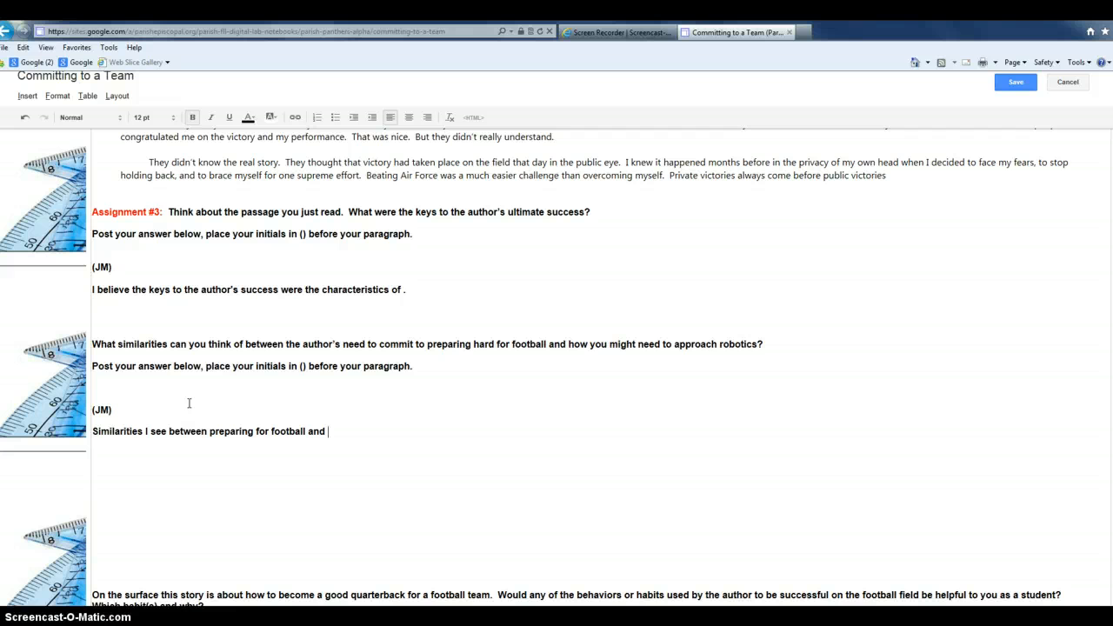
pyautogui.write('robotics are')
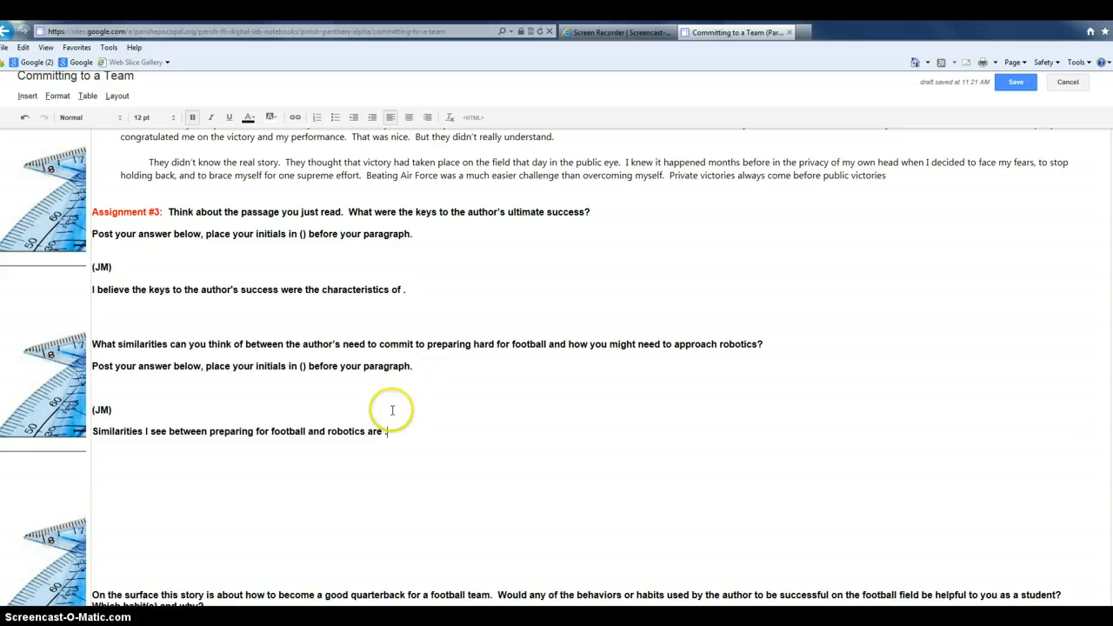
# Remove bold from the second (JM) answer and set its font to Verdana
pyautogui.moveTo(390, 433); pyautogui.dragTo(116, 396)
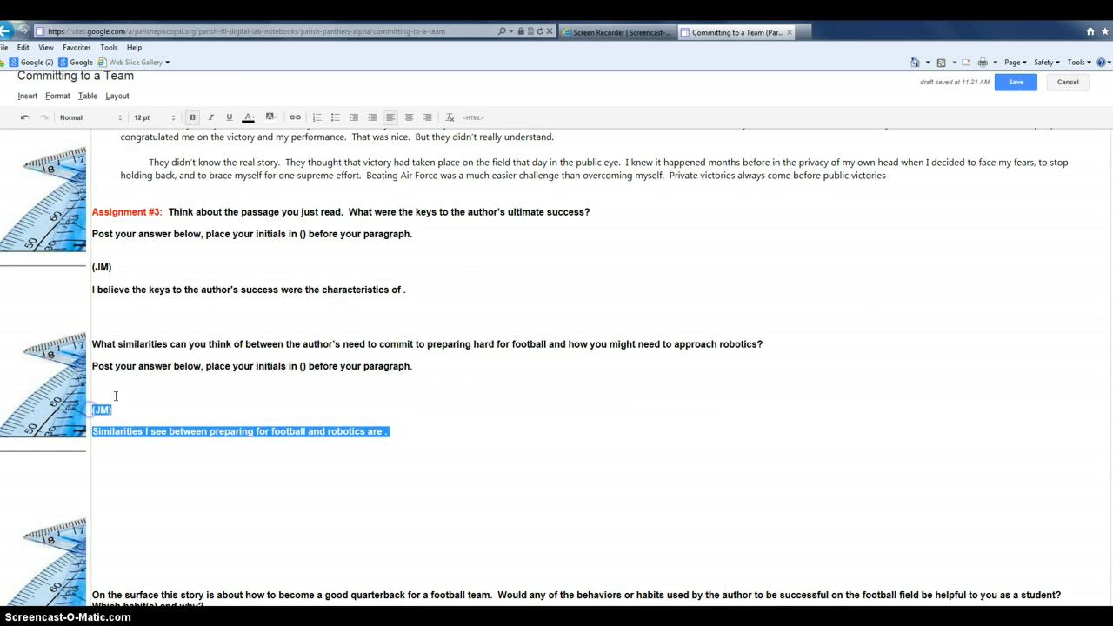
pyautogui.click(192, 116)
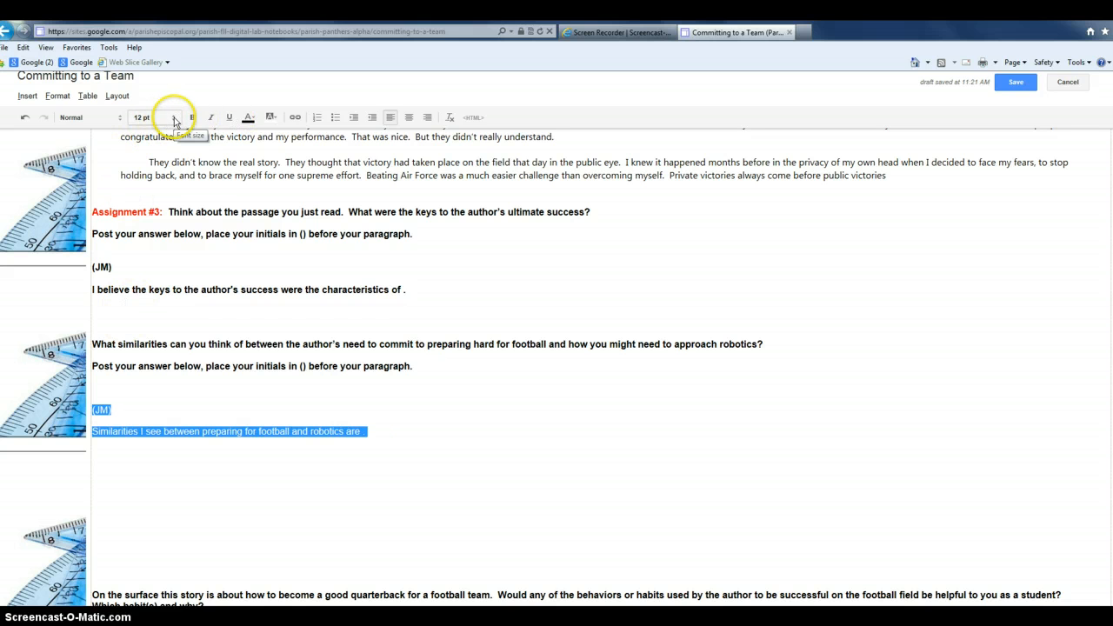
pyautogui.click(121, 121)
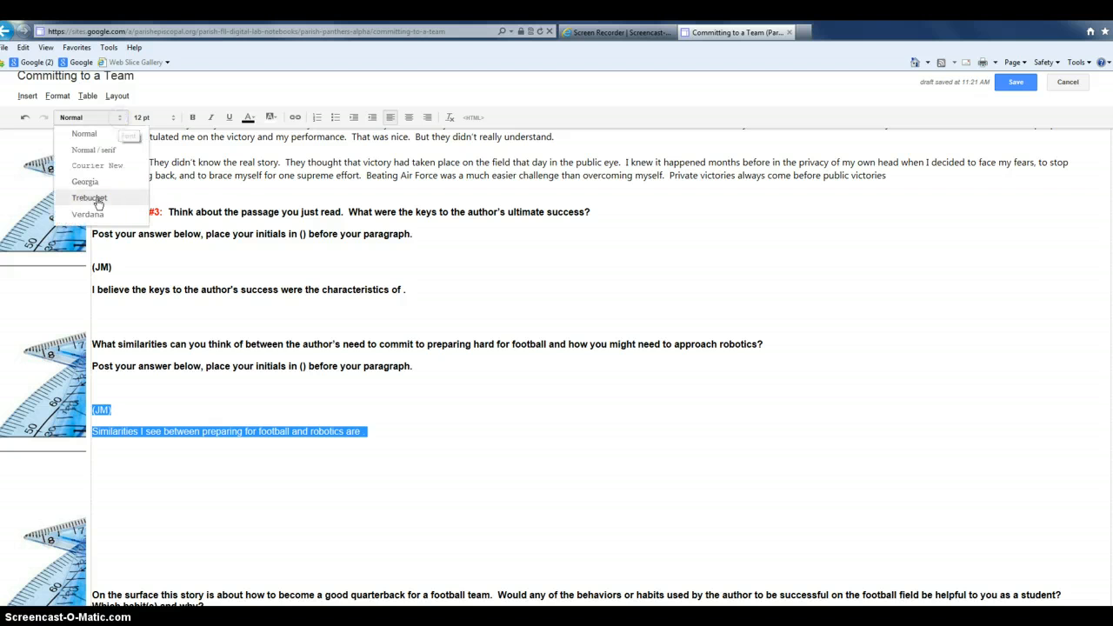
pyautogui.click(92, 218)
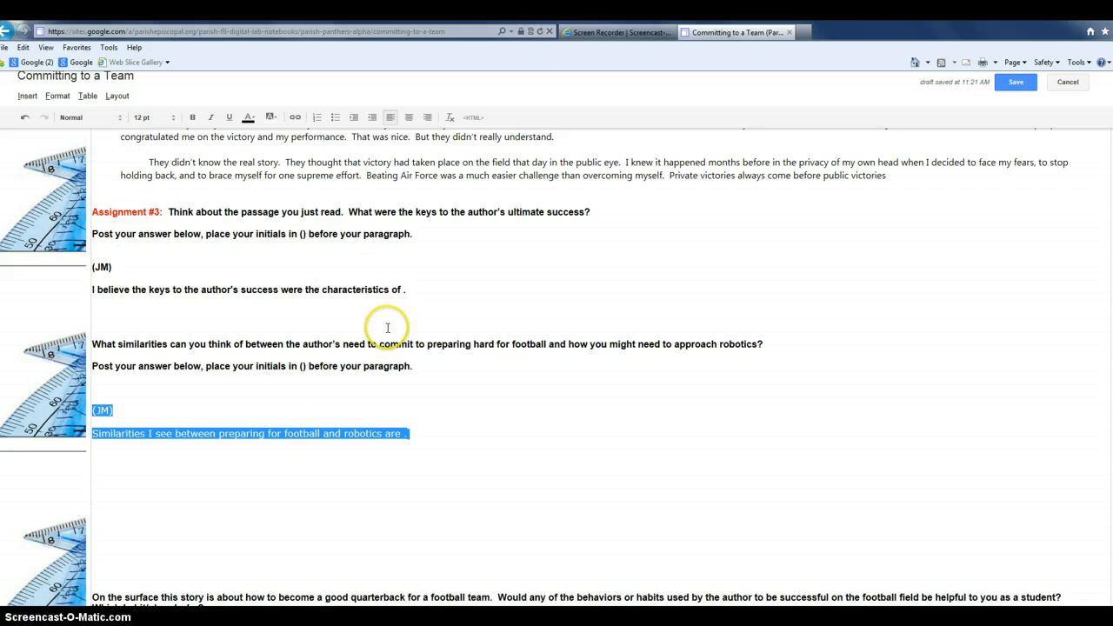
# Make the first (JM) answer non-bold Verdana 12 pt, then save the page
pyautogui.moveTo(409, 290); pyautogui.dragTo(94, 287)
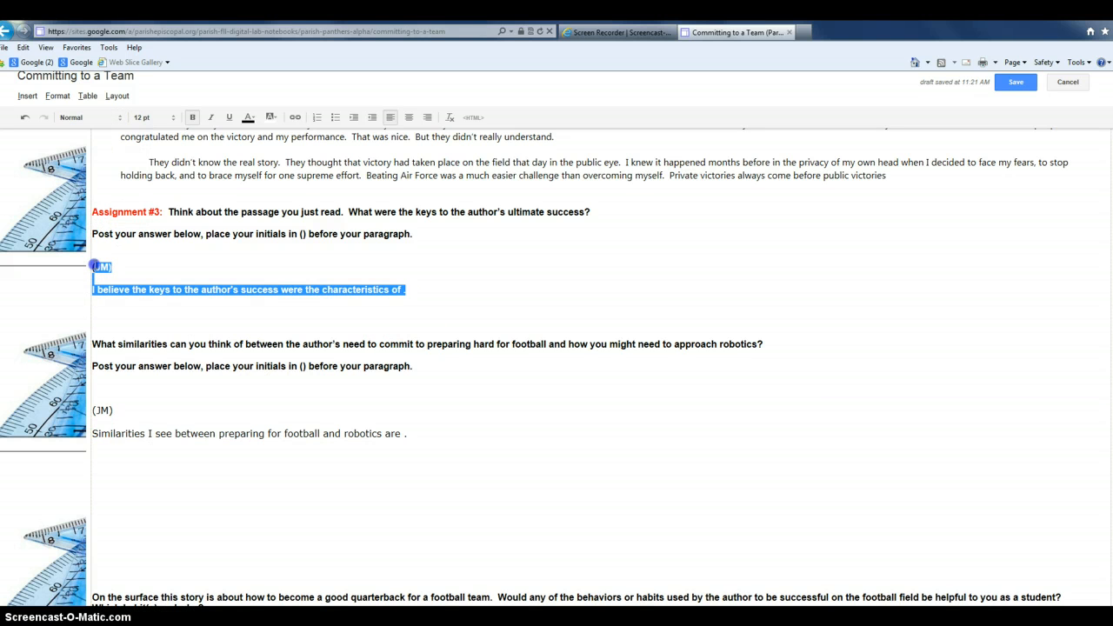
pyautogui.click(193, 117)
pyautogui.click(153, 117)
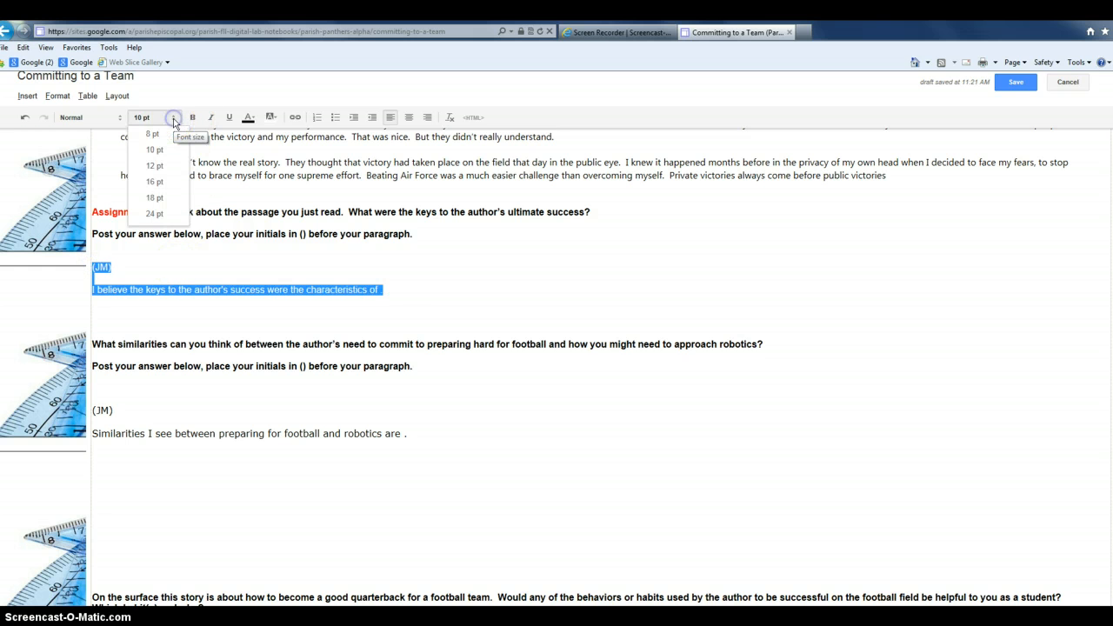
pyautogui.click(157, 167)
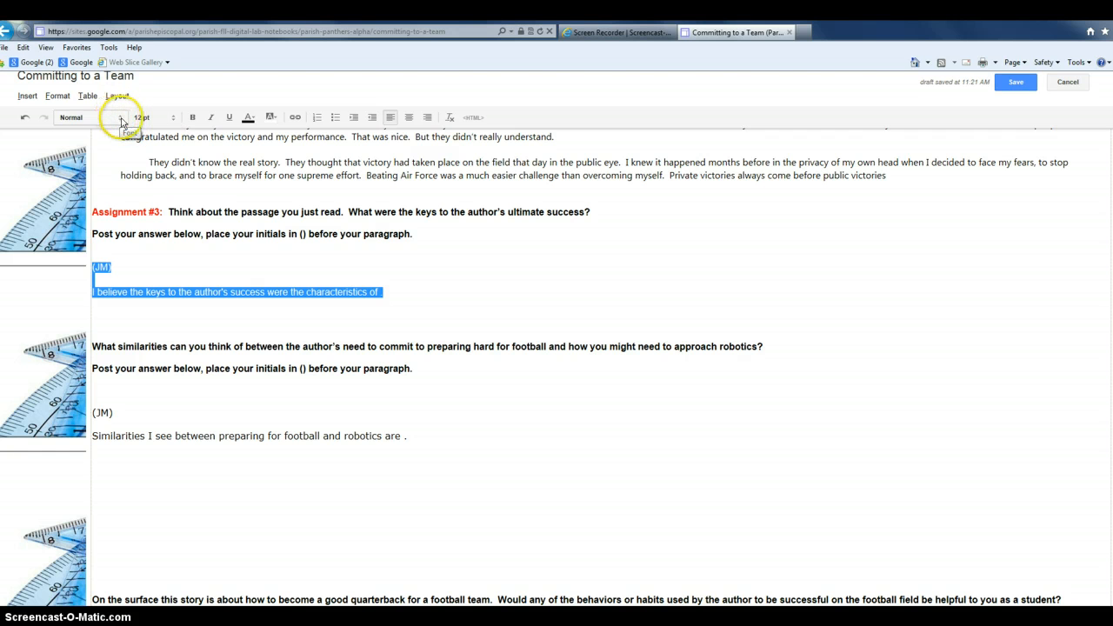
pyautogui.click(122, 120)
pyautogui.click(97, 212)
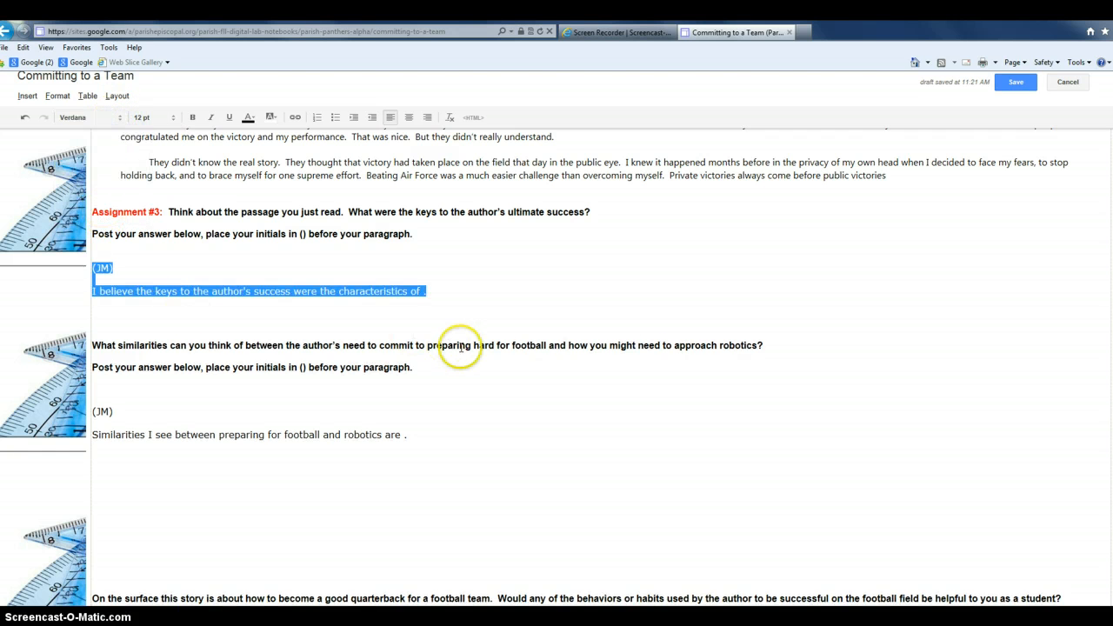
pyautogui.click(688, 274)
pyautogui.click(1016, 83)
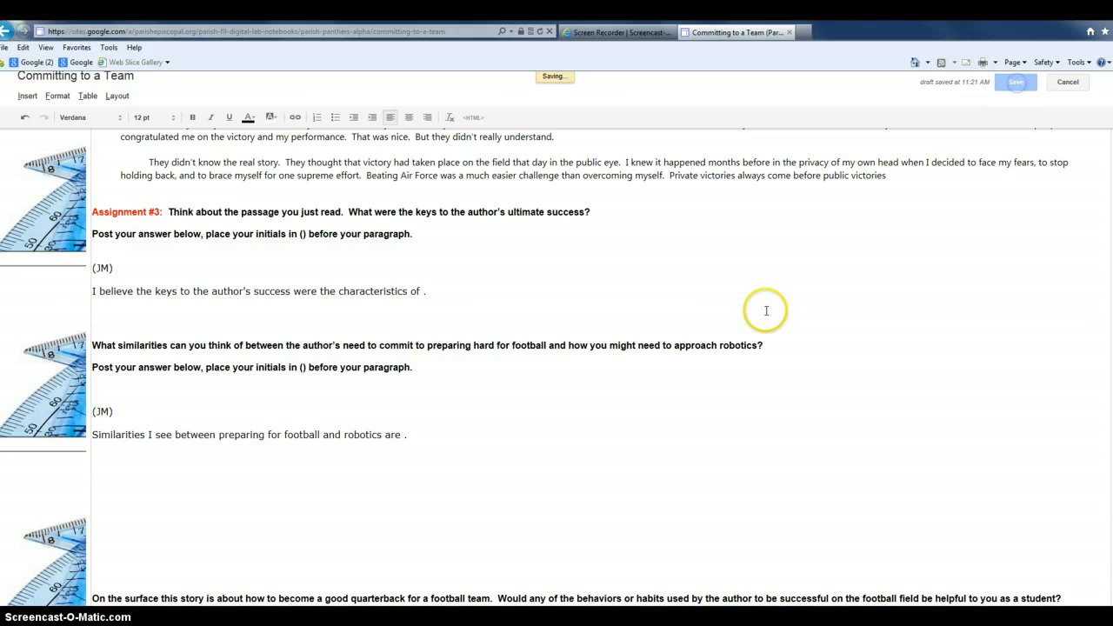